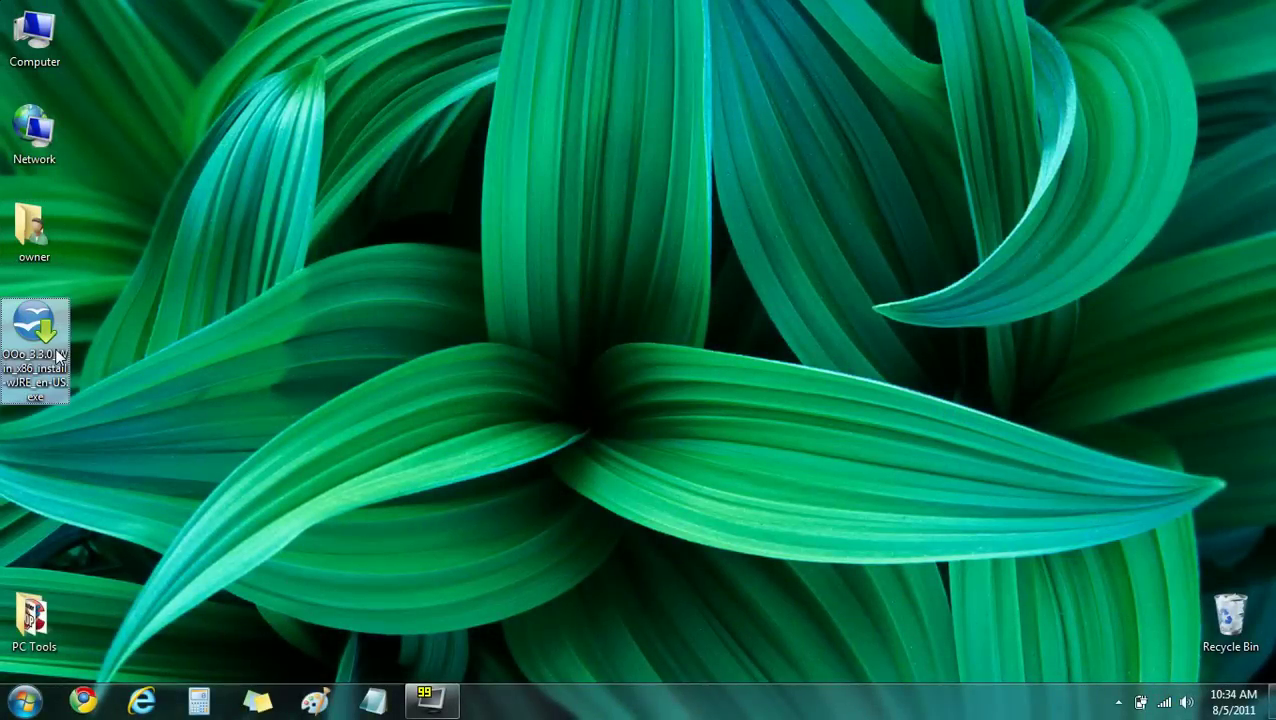
- Run the OpenOffice.org 3.3 installer on the desktop and unpack its installation files into the proposed folder
{"action": "double_click", "coordinate": [58, 354]}
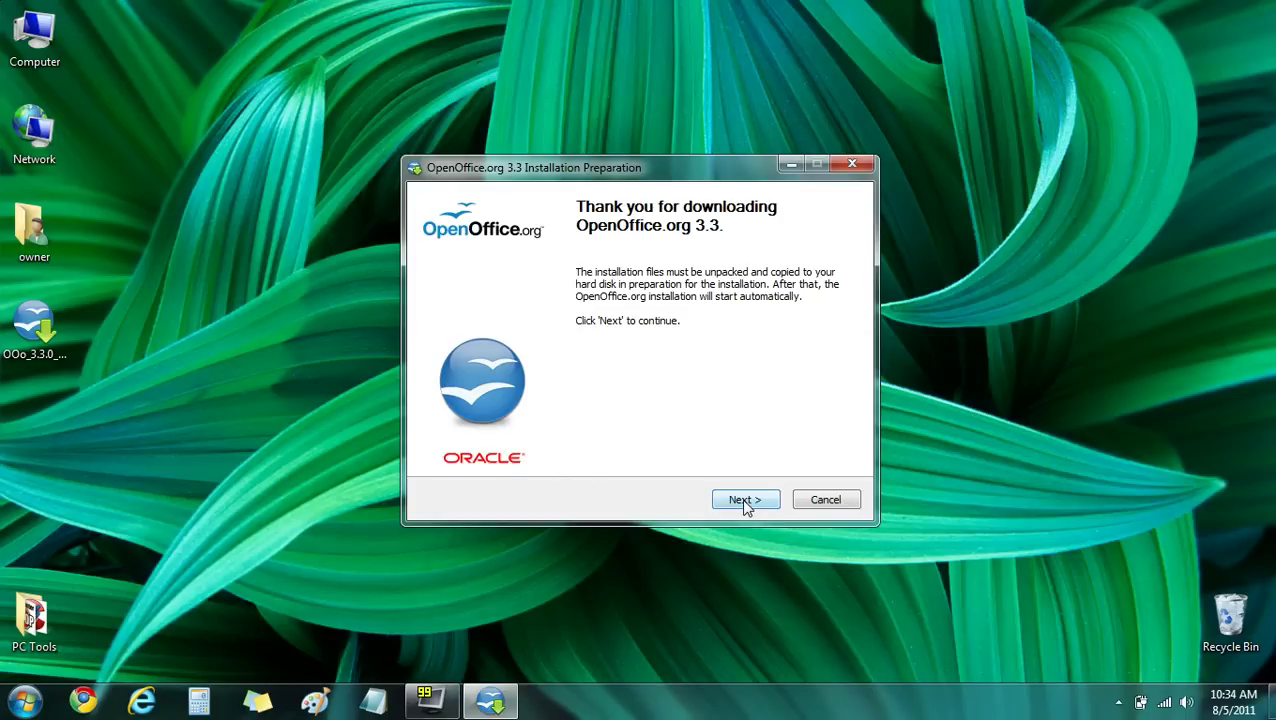
{"action": "left_click", "coordinate": [745, 500]}
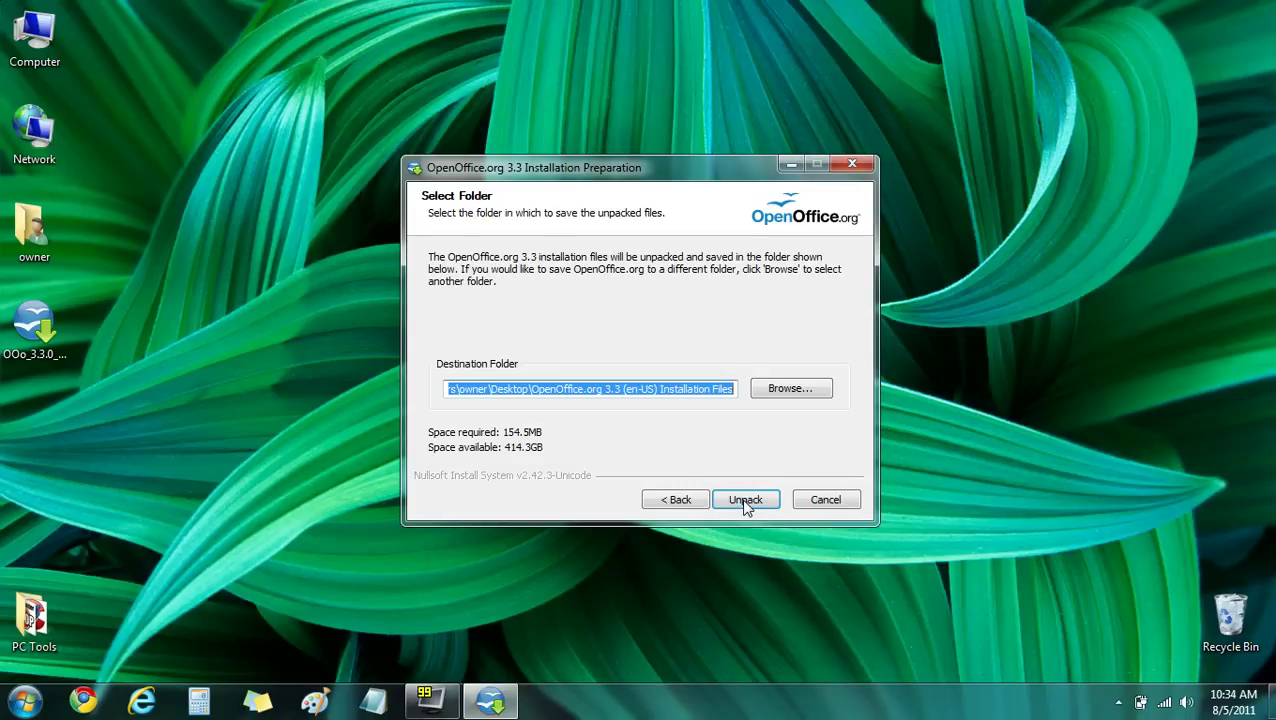
{"action": "left_click", "coordinate": [745, 500]}
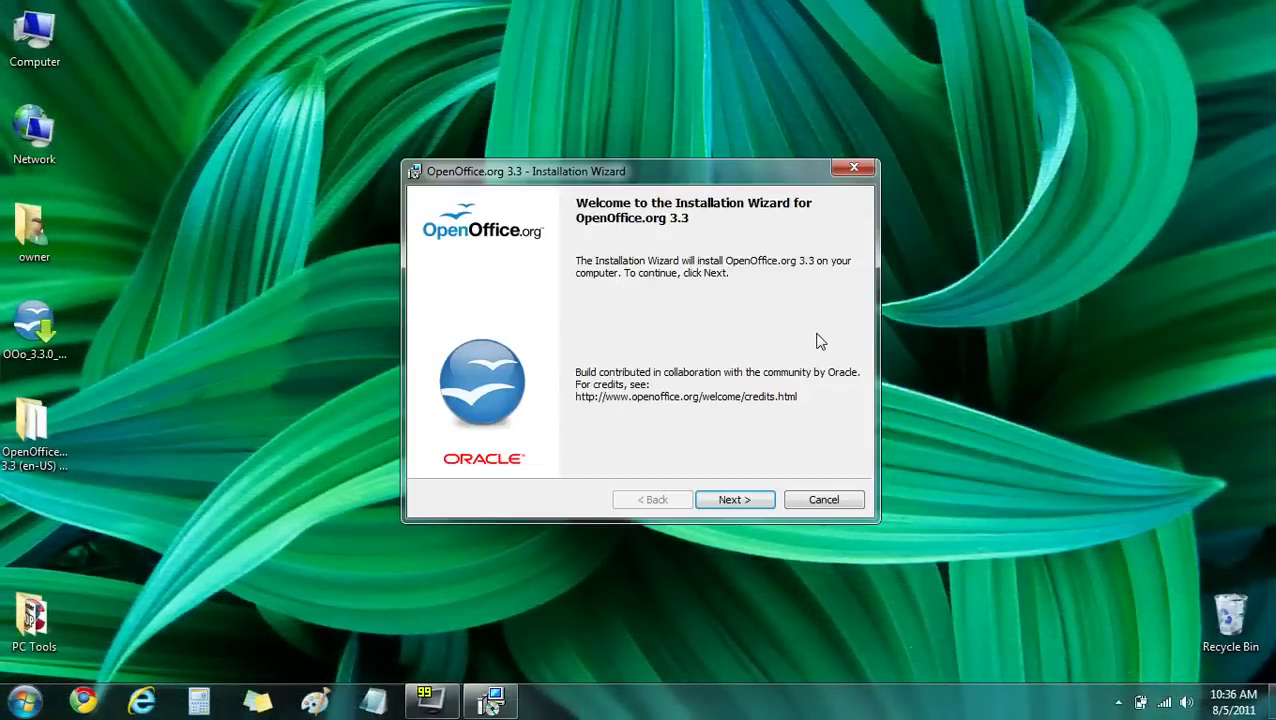
- Accept the default customer information for all users and choose the Custom setup type
{"action": "left_click", "coordinate": [730, 501]}
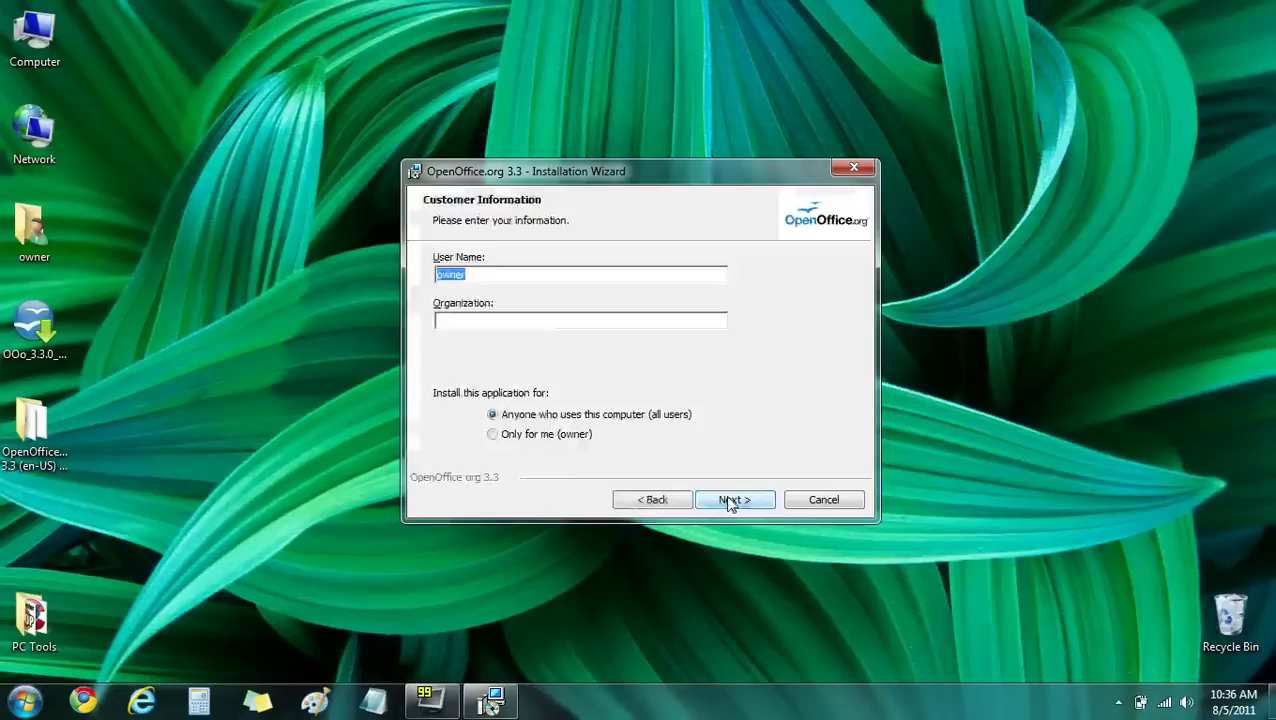
{"action": "left_click", "coordinate": [730, 501]}
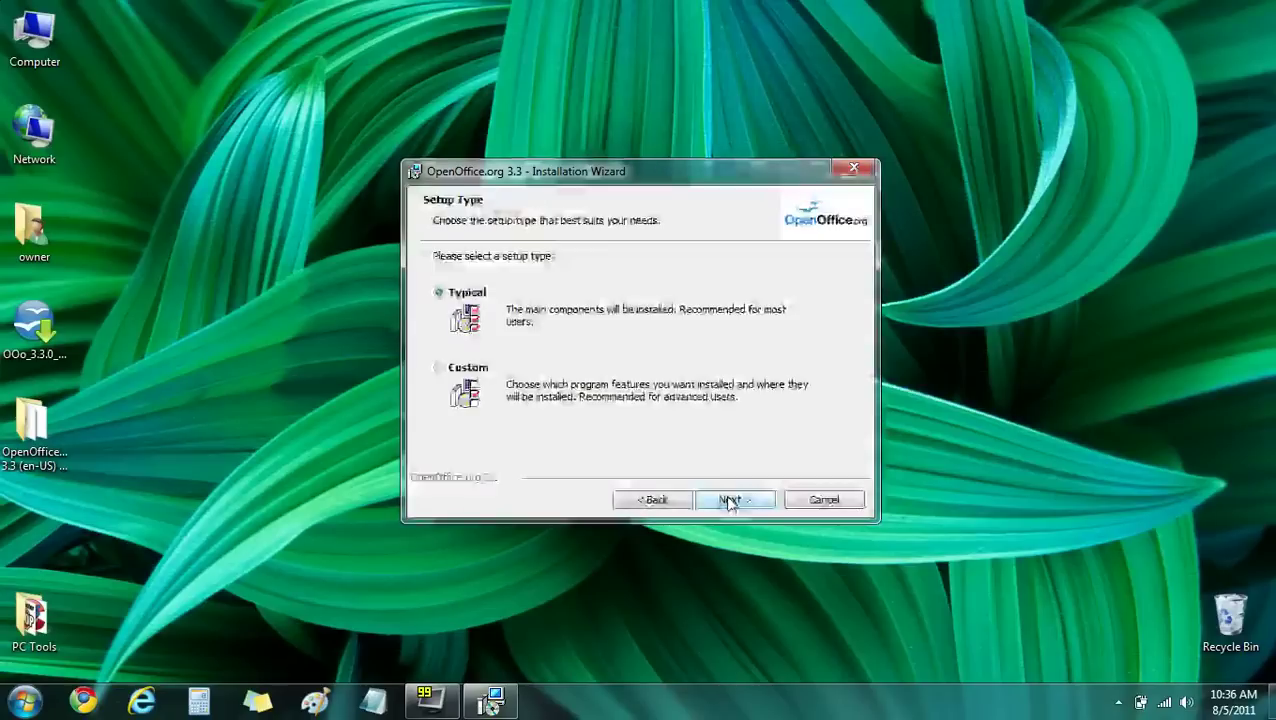
{"action": "left_click", "coordinate": [482, 368]}
{"action": "left_click", "coordinate": [752, 506]}
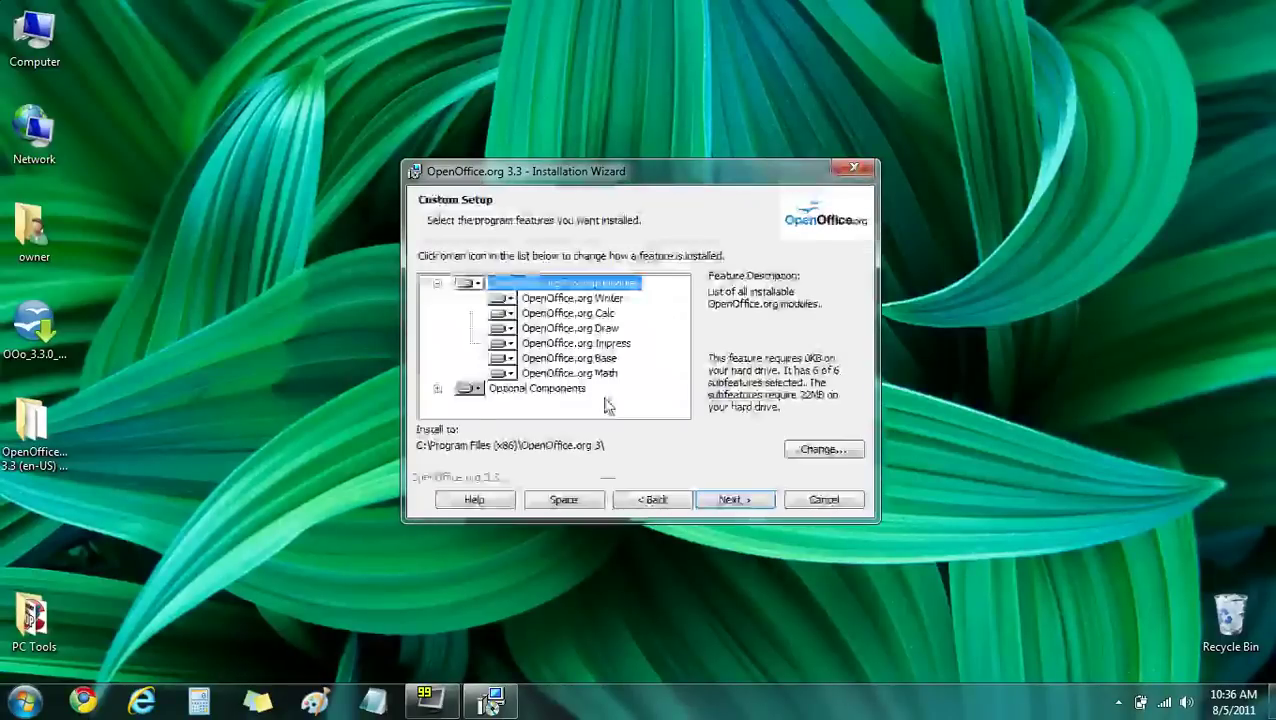
- Exclude the Quickstarter from the optional components and accept the custom feature selection
{"action": "scroll", "coordinate": [437, 391], "scroll_direction": "down", "scroll_amount": 3}
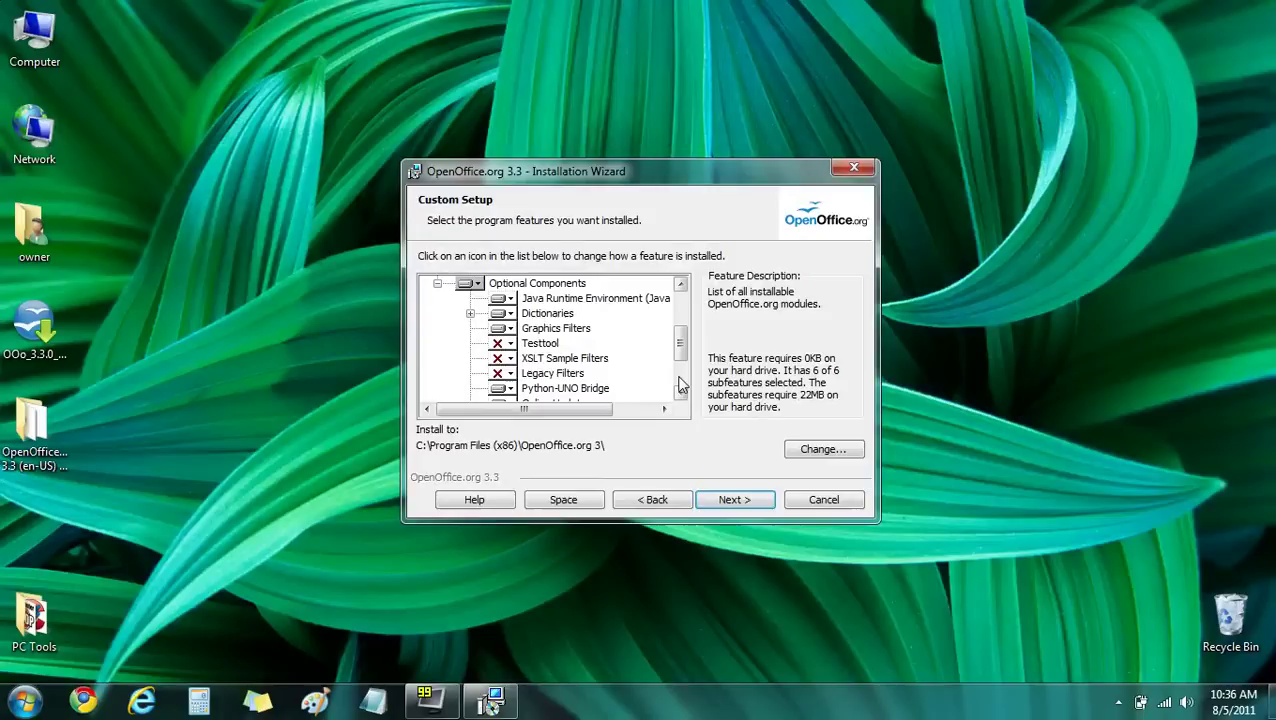
{"action": "scroll", "coordinate": [530, 393], "scroll_direction": "down", "scroll_amount": 2}
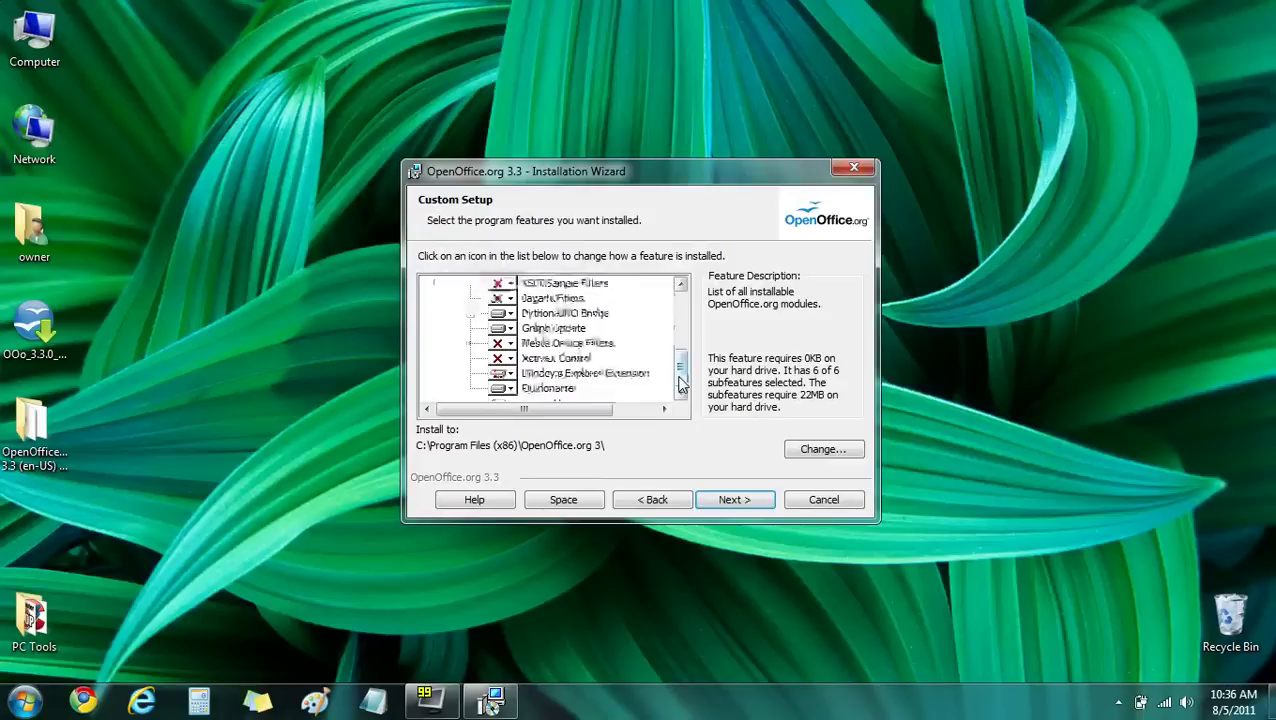
{"action": "left_click", "coordinate": [500, 388]}
{"action": "left_click", "coordinate": [561, 456]}
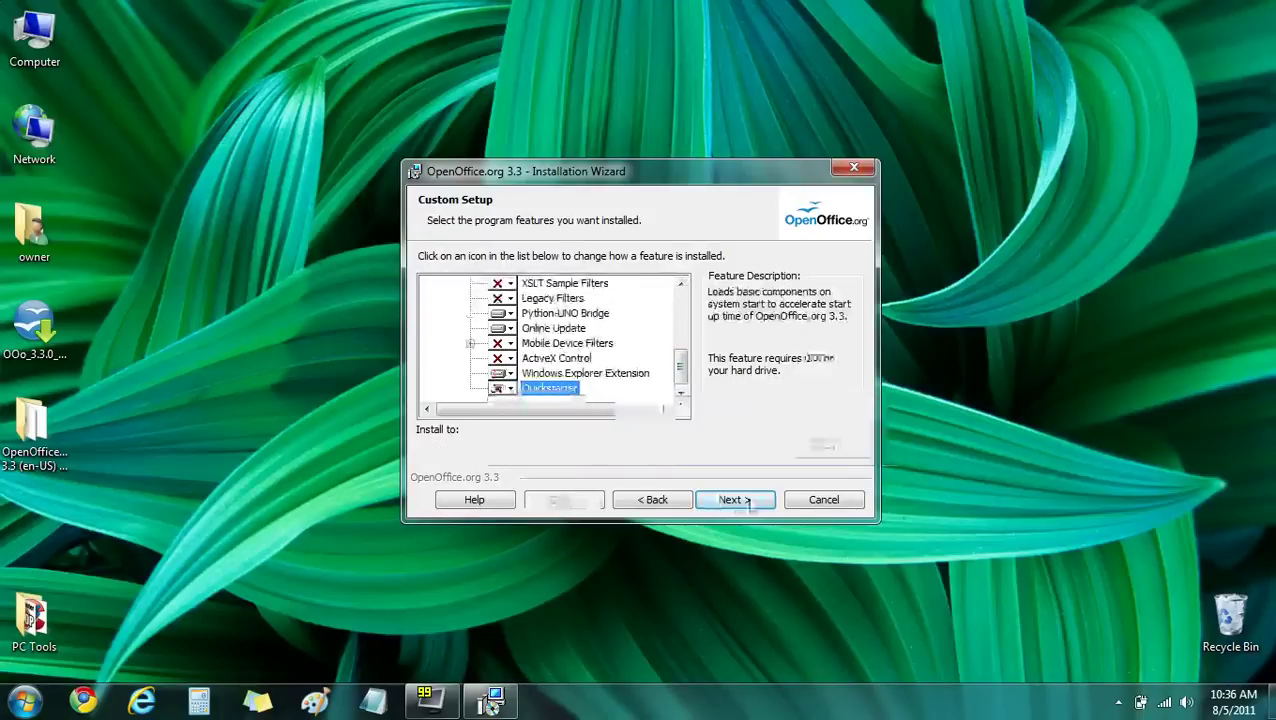
{"action": "left_click", "coordinate": [735, 499]}
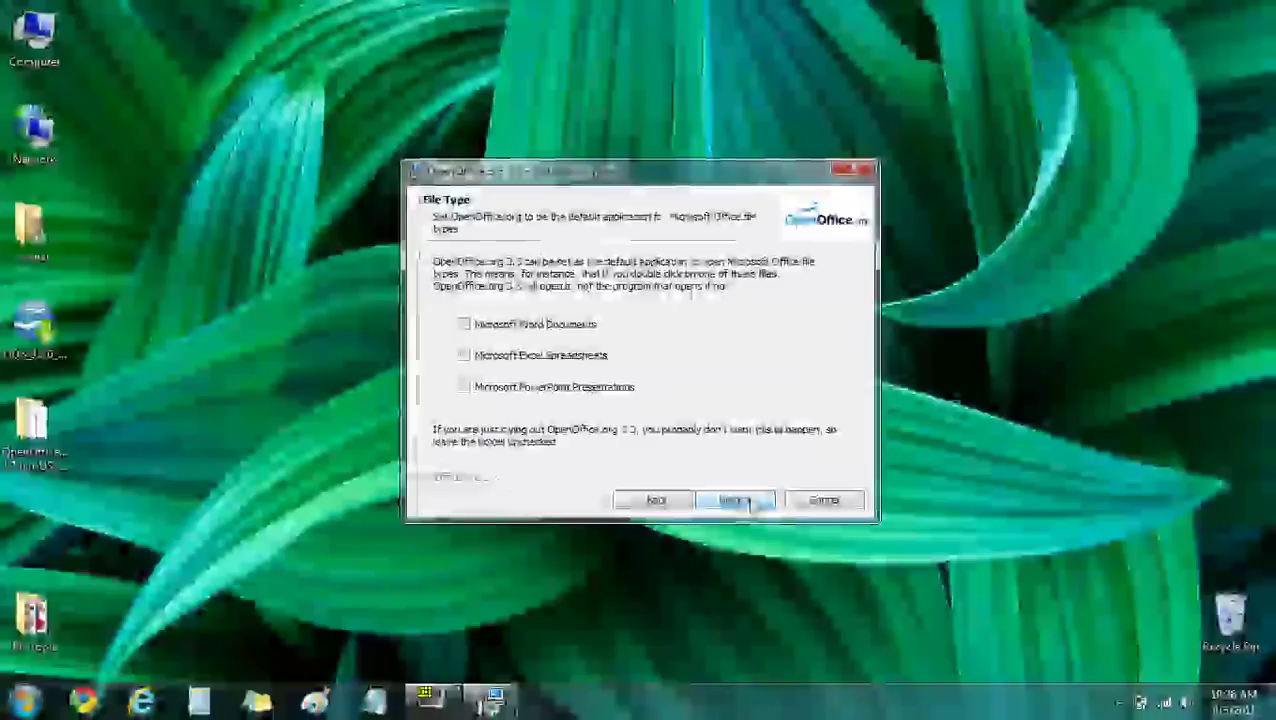
- Make OpenOffice.org the default application for Microsoft PowerPoint presentations, Excel spreadsheets and Word documents
{"action": "left_click", "coordinate": [535, 385]}
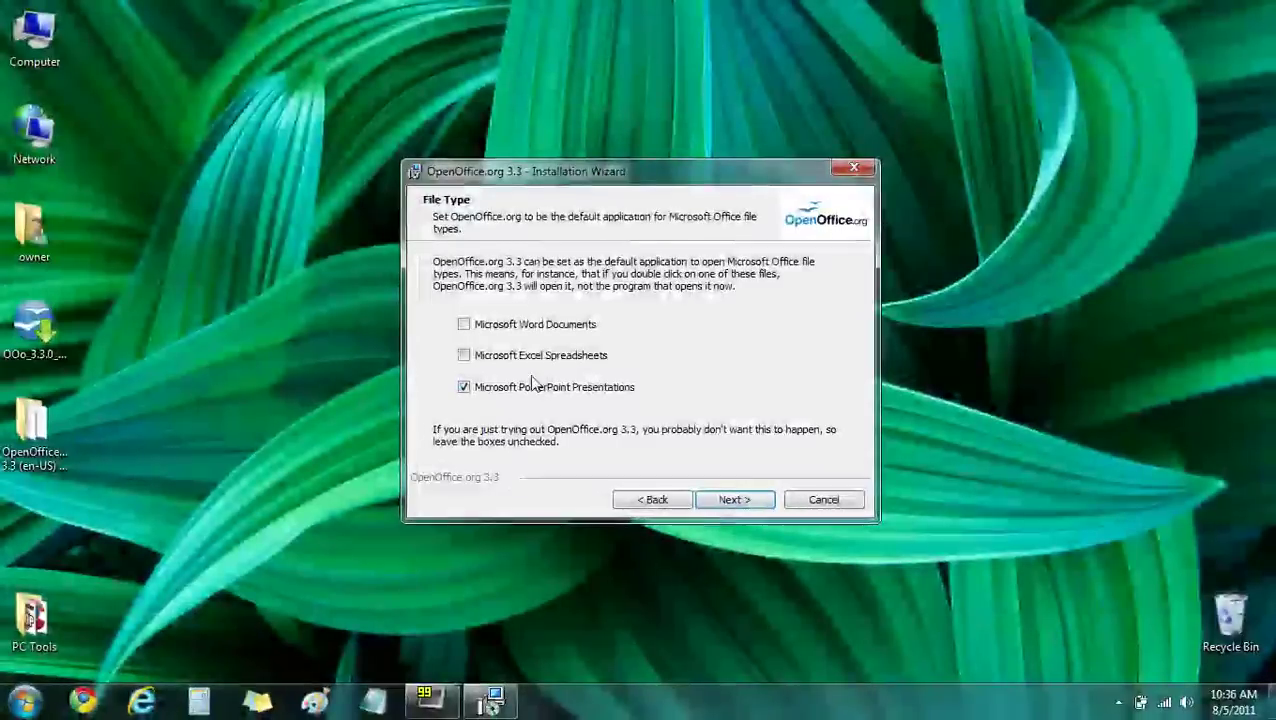
{"action": "left_click", "coordinate": [530, 356]}
{"action": "left_click", "coordinate": [517, 328]}
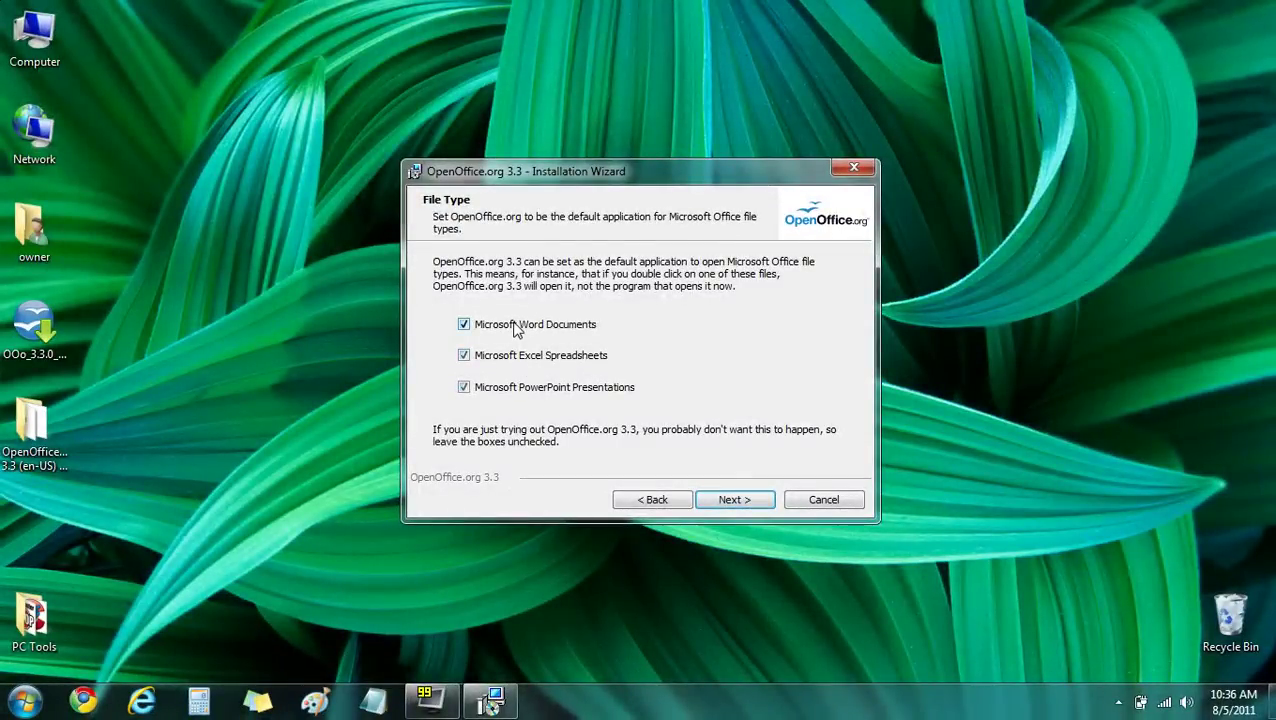
- Install the program with a start link on the desktop and exit the completed wizard
{"action": "left_click", "coordinate": [735, 500]}
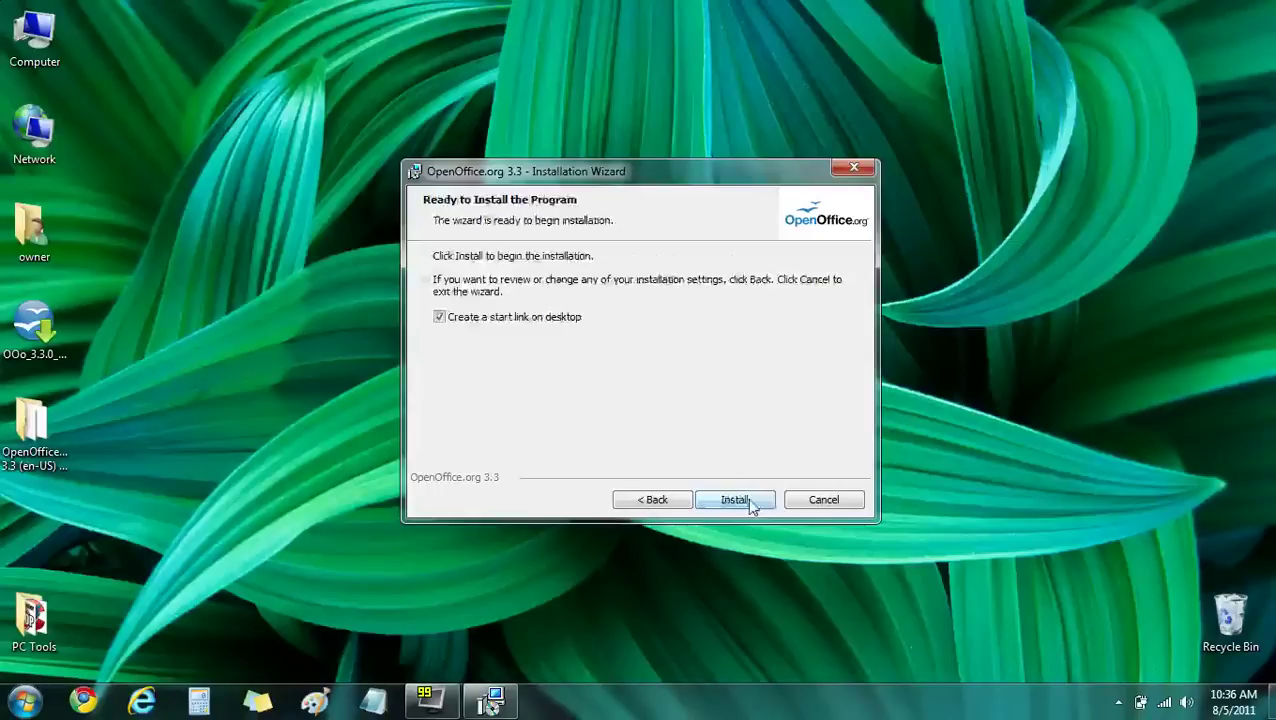
{"action": "left_click", "coordinate": [750, 503]}
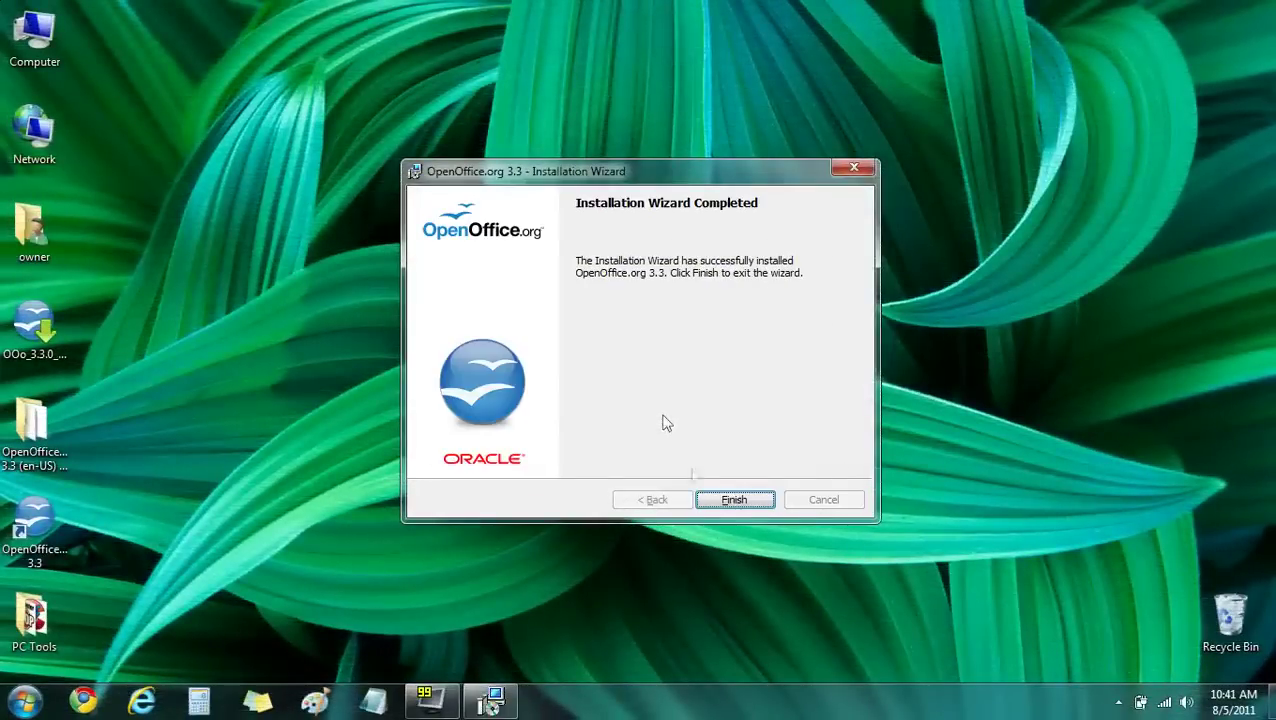
{"action": "left_click", "coordinate": [724, 503]}
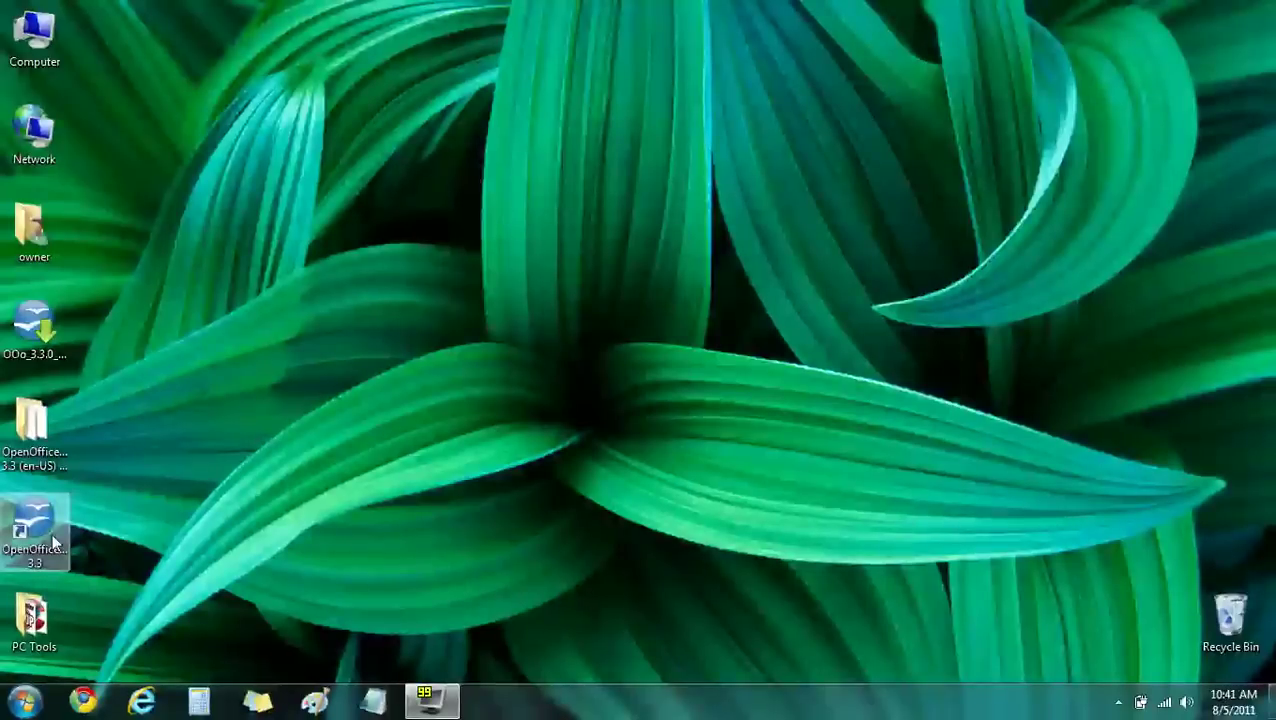
- Move the OpenOffice.org installer file and its unpacked installation files folder from the desktop to the Recycle Bin
{"action": "left_click", "coordinate": [45, 340]}
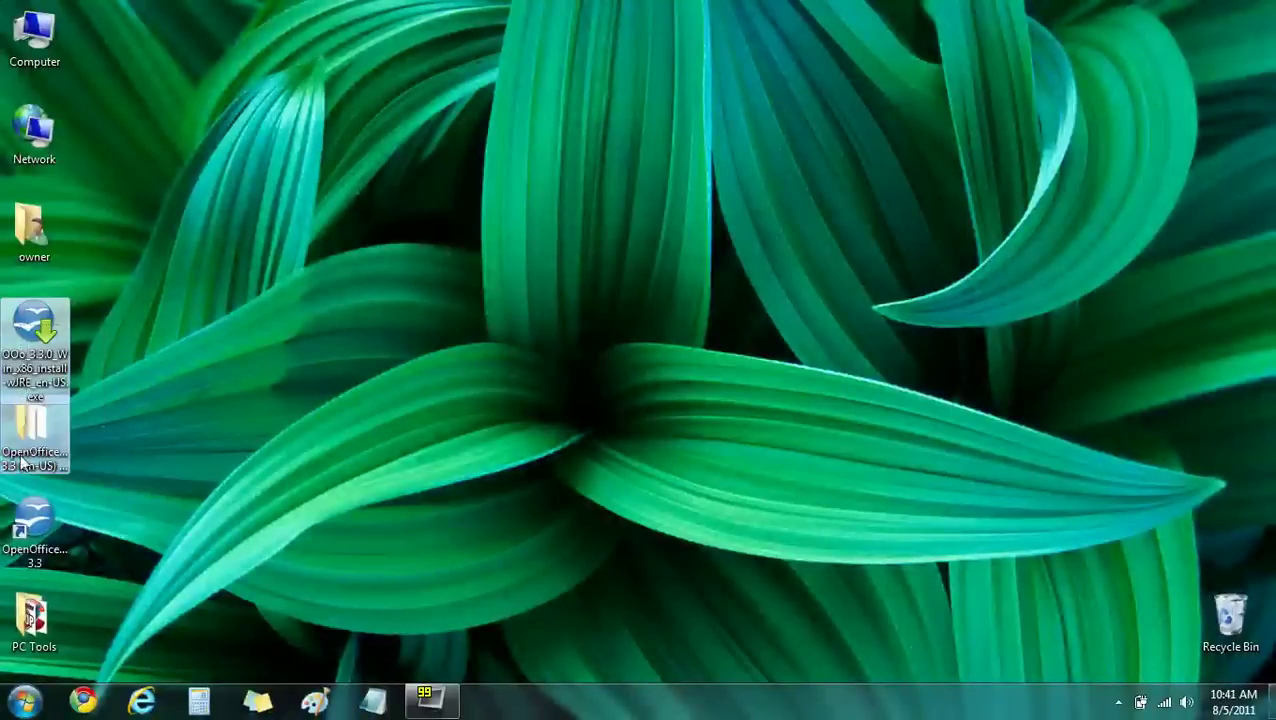
{"action": "left_click", "coordinate": [22, 462], "text": "ctrl"}
{"action": "left_click_drag", "start_coordinate": [22, 462], "coordinate": [1257, 648]}
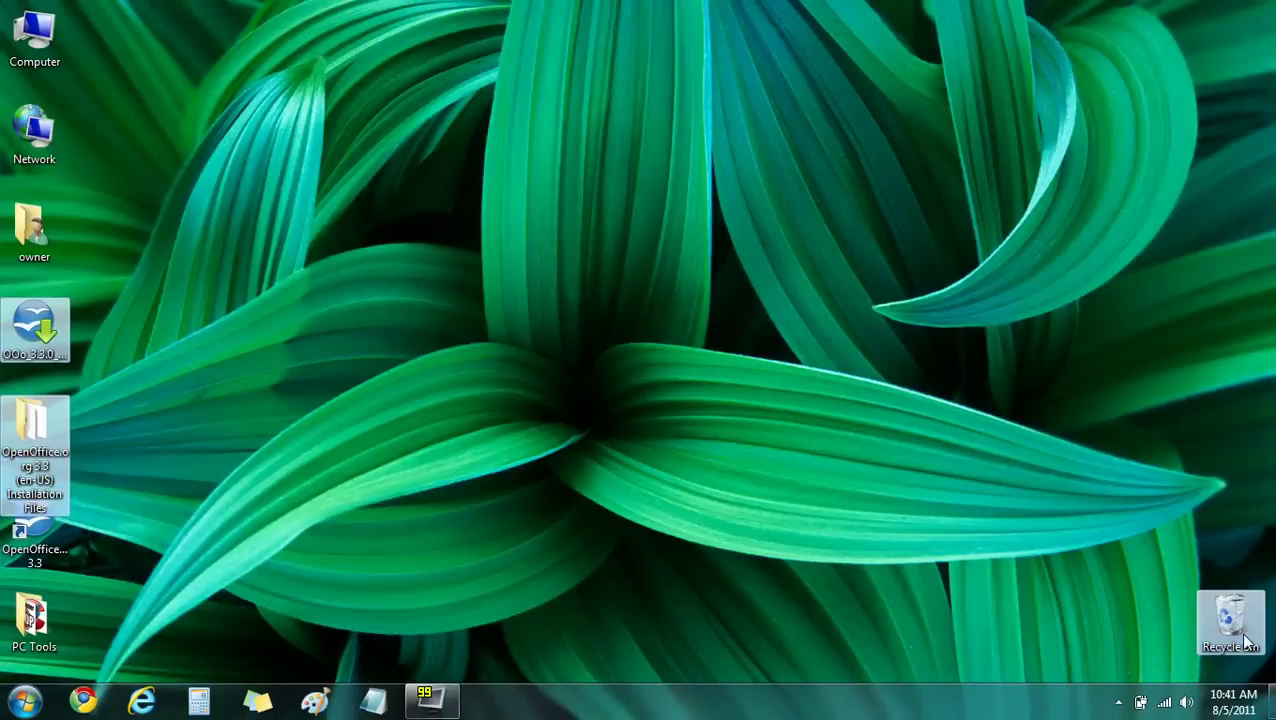
- Launch OpenOffice.org 3.3 from its desktop shortcut and fill in the first name in the welcome wizard
{"action": "left_click", "coordinate": [34, 522]}
{"action": "key", "text": "Return"}
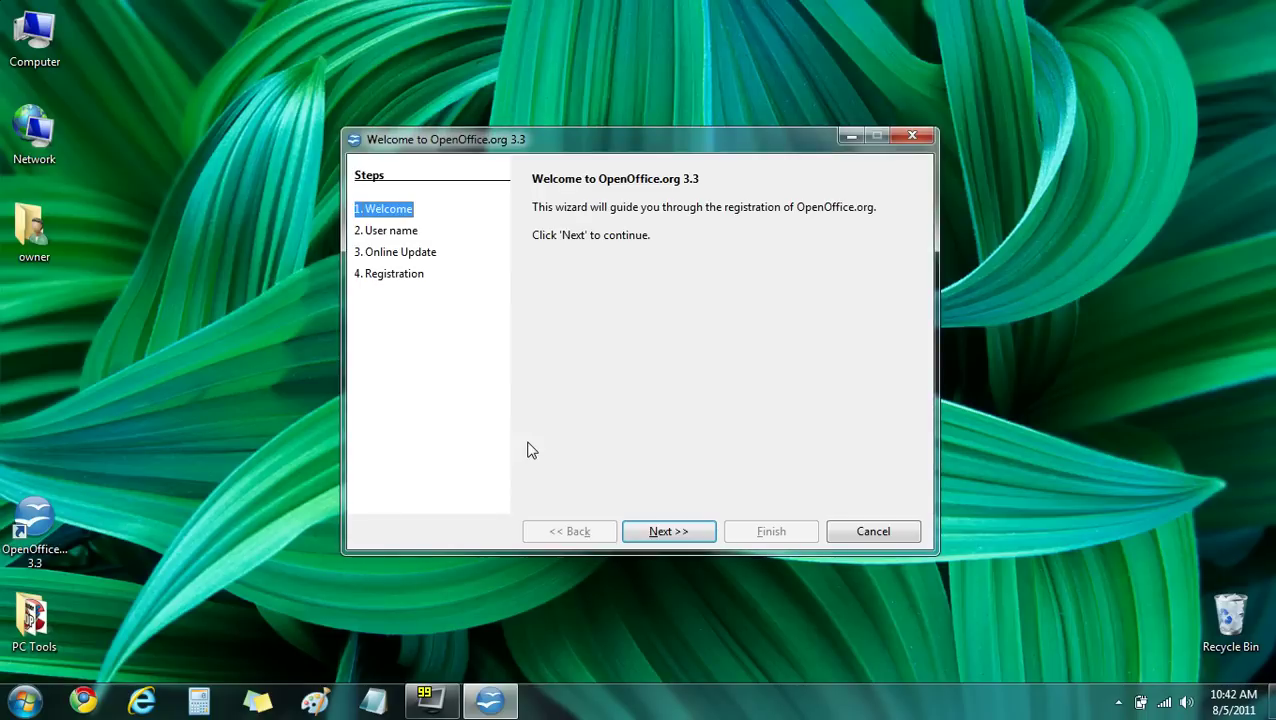
{"action": "left_click", "coordinate": [707, 529]}
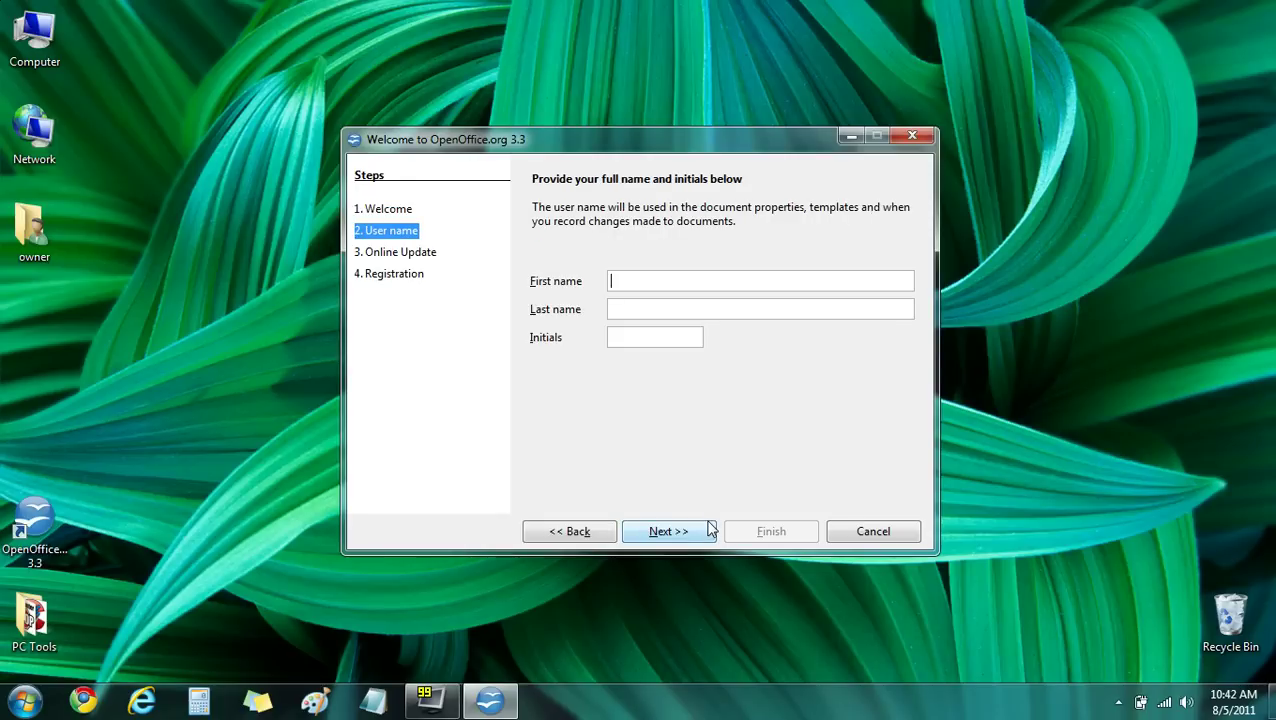
{"action": "type", "text": "User"}
{"action": "left_click", "coordinate": [709, 529]}
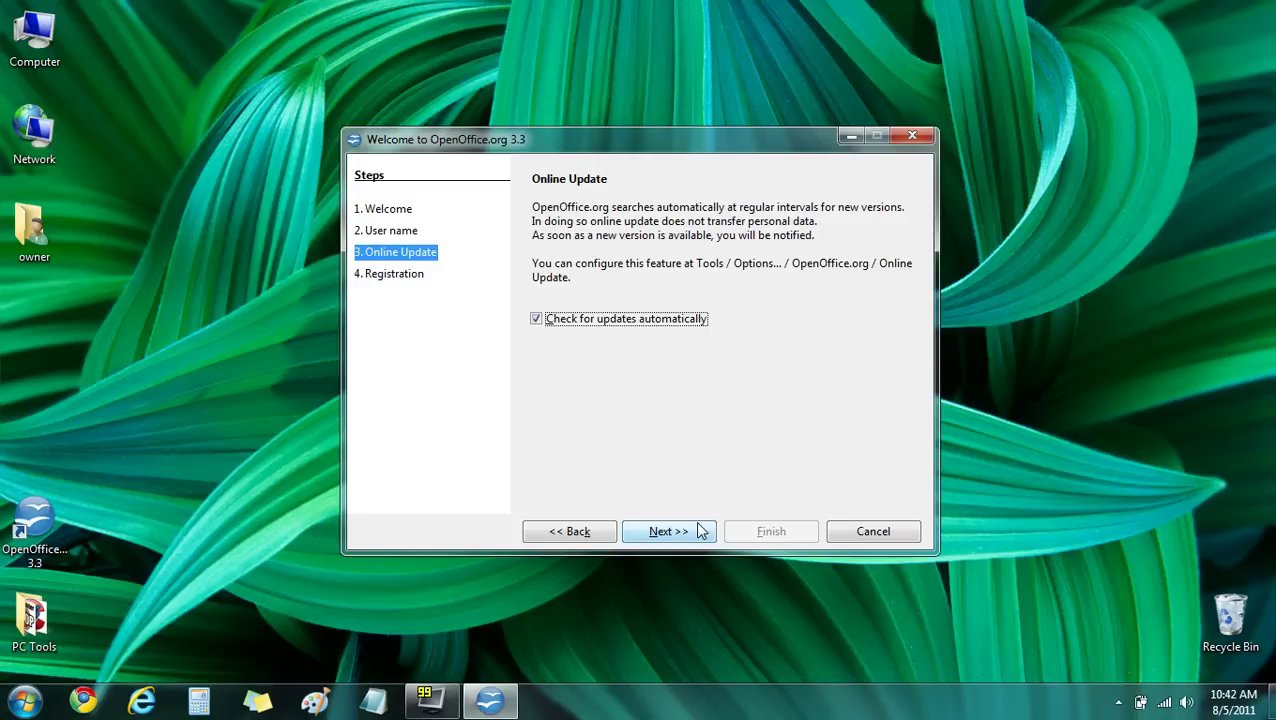
- Keep automatic update checks enabled and finish the welcome wizard with registration postponed
{"action": "left_click", "coordinate": [705, 530]}
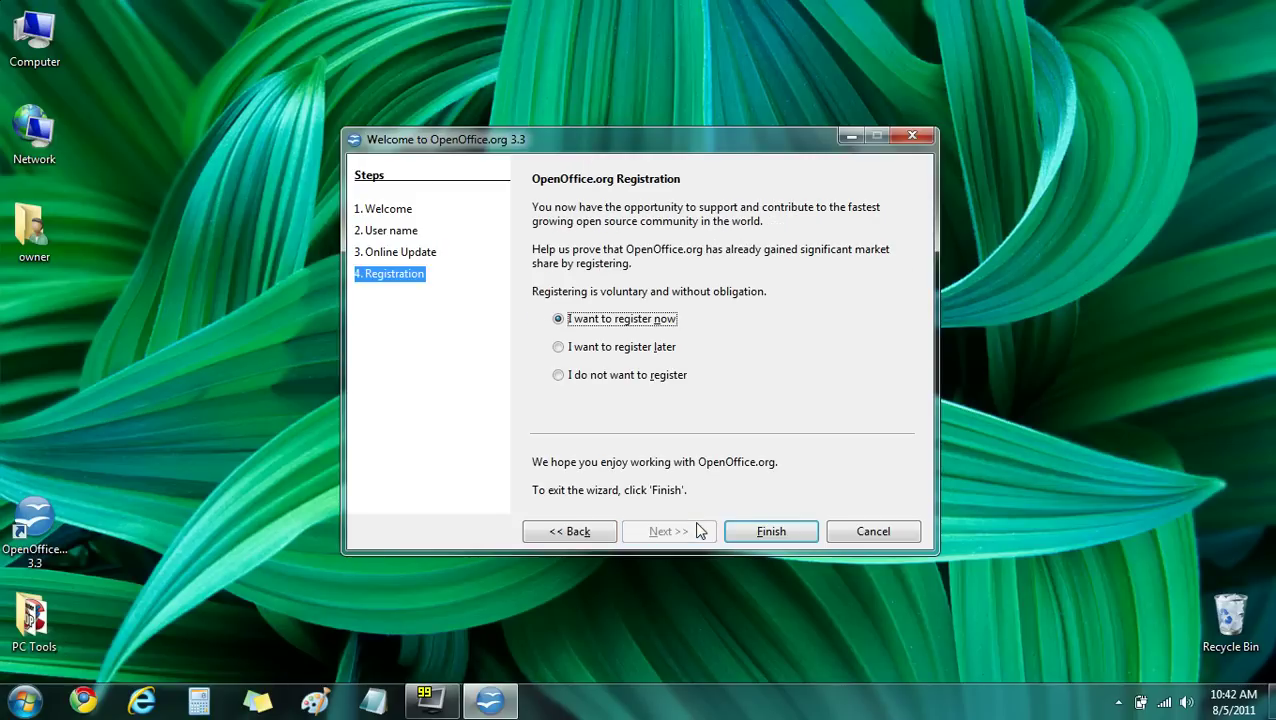
{"action": "left_click", "coordinate": [624, 345]}
{"action": "left_click", "coordinate": [760, 535]}
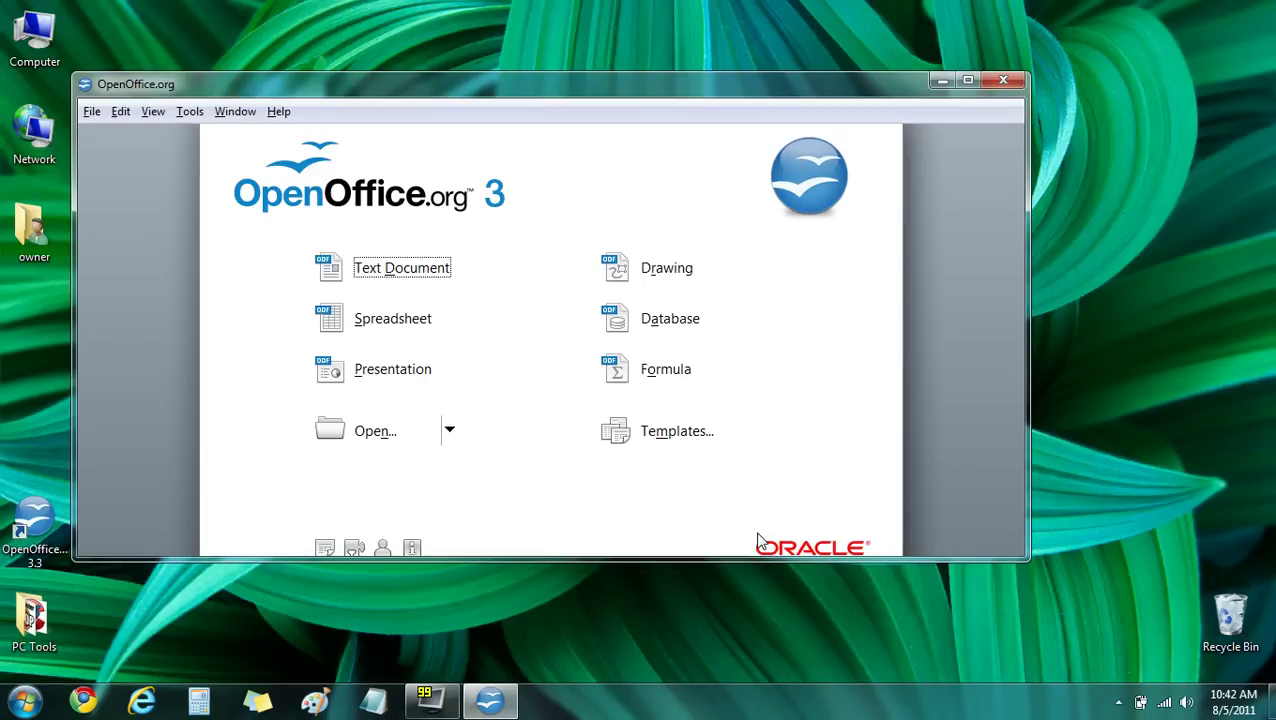
- Maximize the OpenOffice.org start window and create a text document containing the word "Text"
{"action": "left_click", "coordinate": [966, 80]}
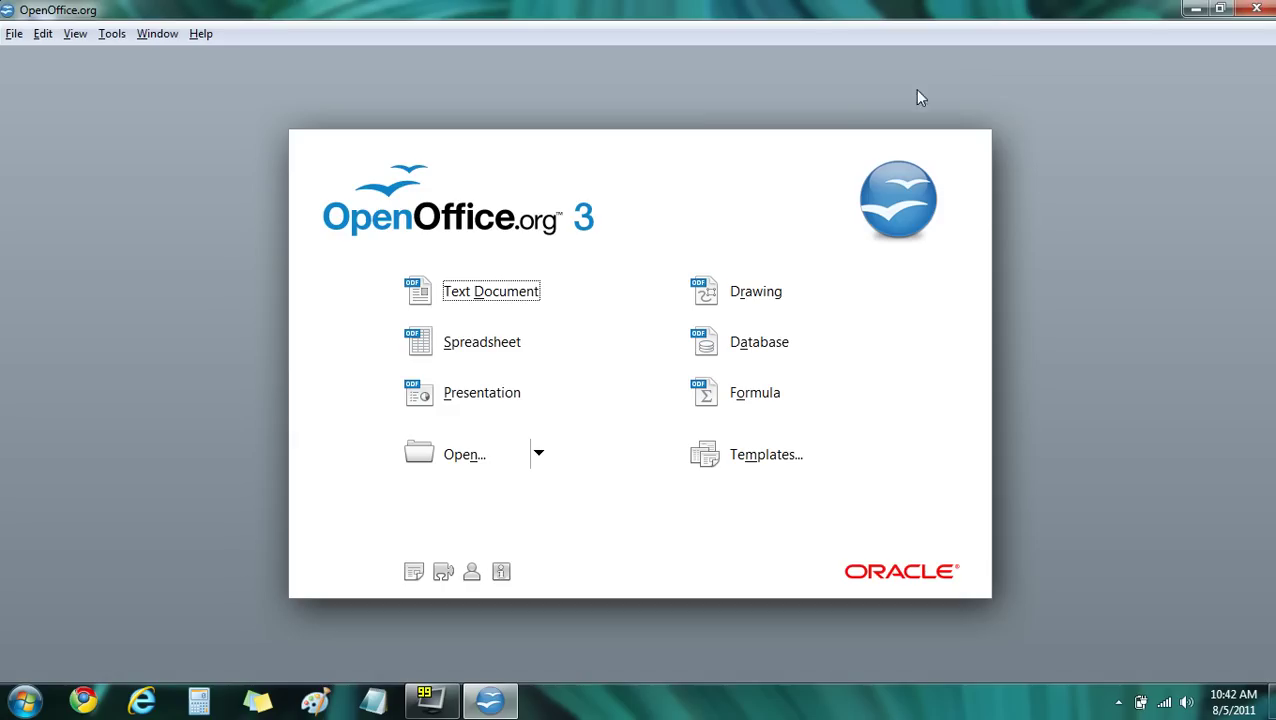
{"action": "left_click", "coordinate": [496, 301]}
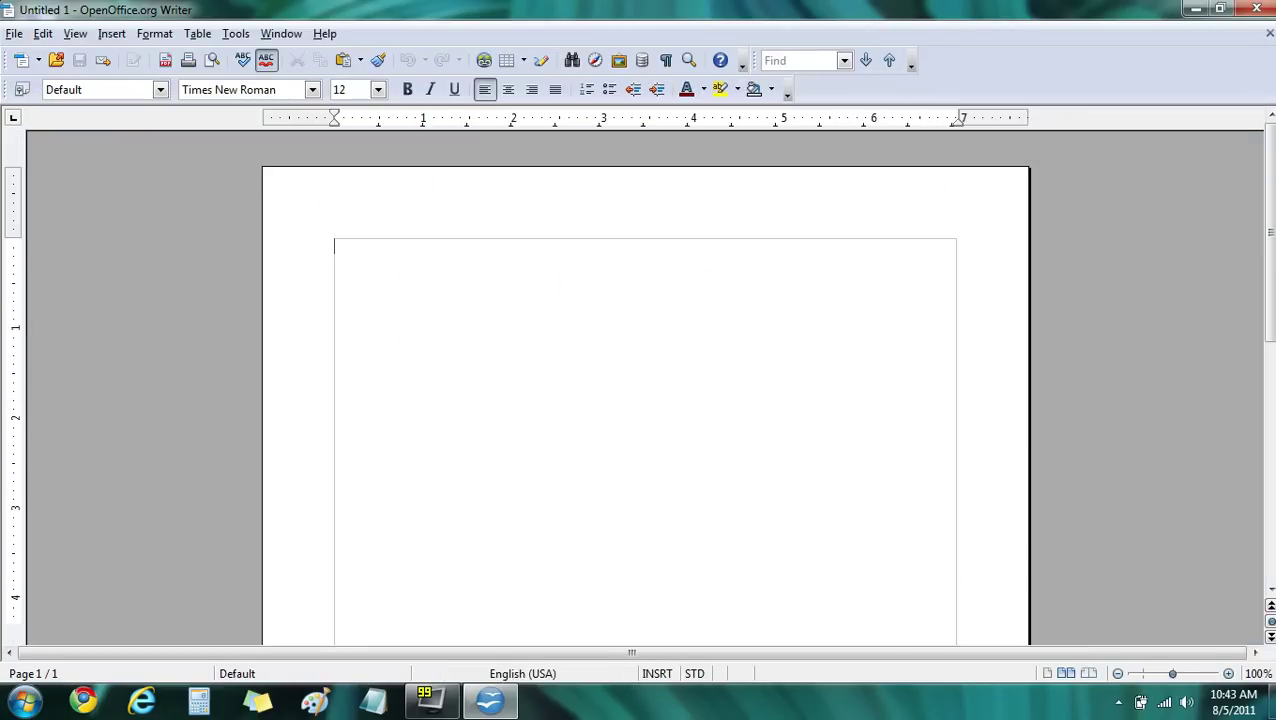
{"action": "type", "text": "Text"}
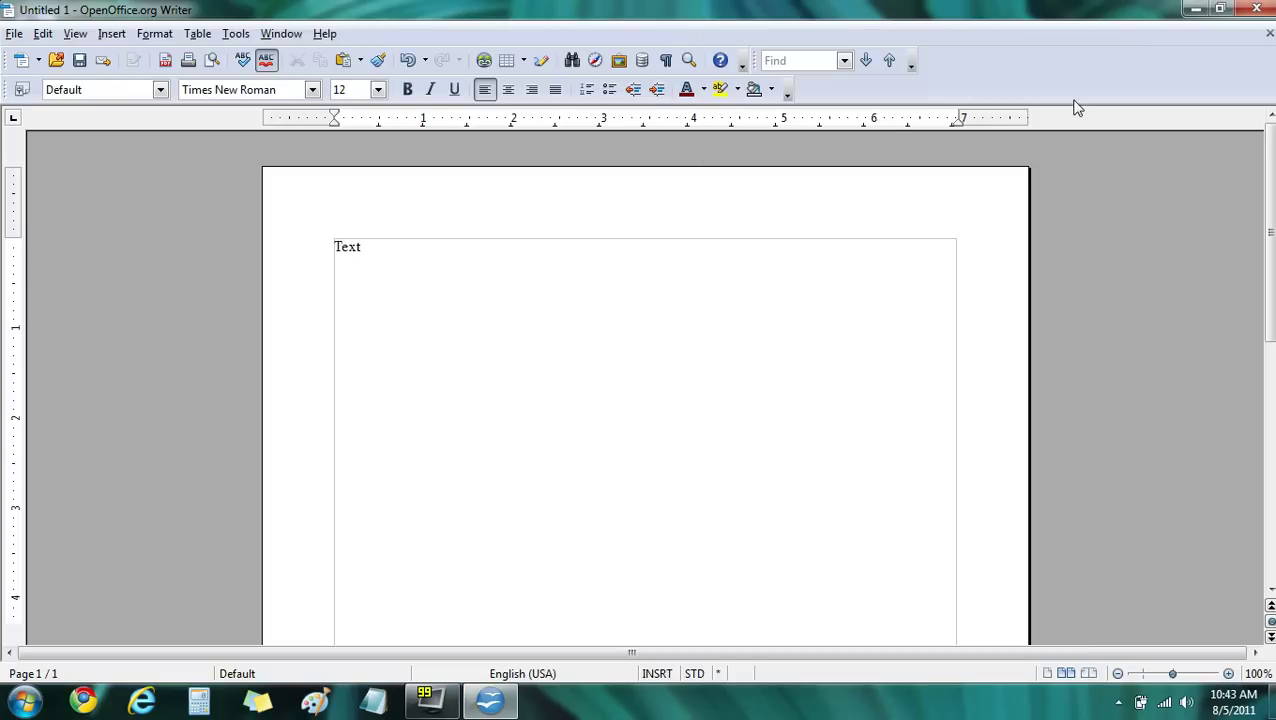
- Close the text document without saving it and create a blank spreadsheet
{"action": "left_click", "coordinate": [1268, 35]}
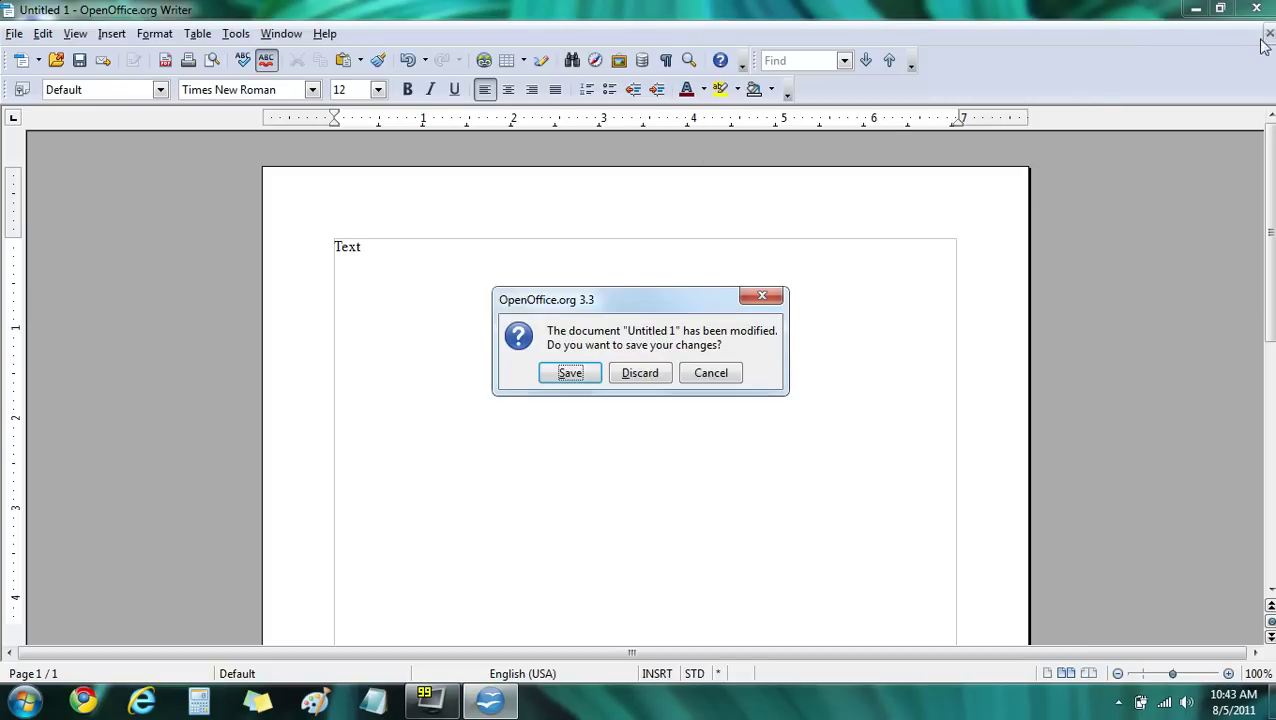
{"action": "left_click", "coordinate": [640, 376]}
{"action": "left_click", "coordinate": [509, 357]}
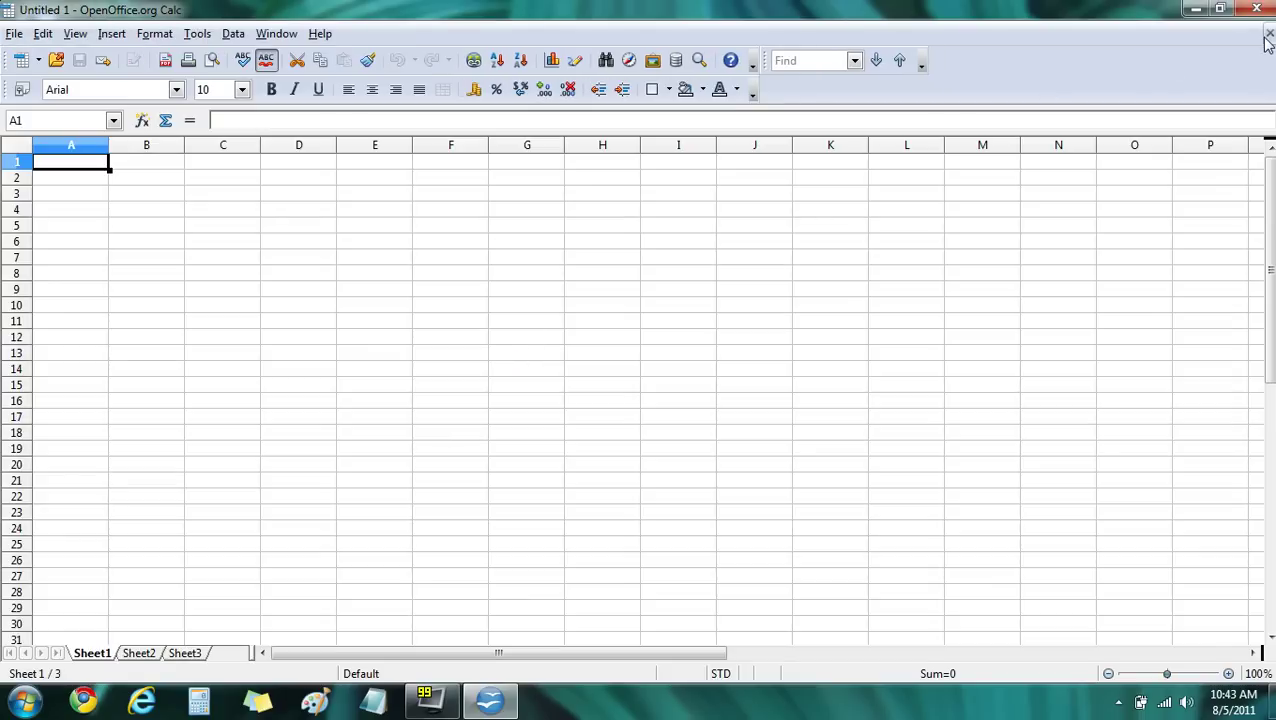
- Close the blank spreadsheet and create a presentation from the "Introducing a New Product" template
{"action": "left_click", "coordinate": [1262, 36]}
{"action": "left_click", "coordinate": [515, 400]}
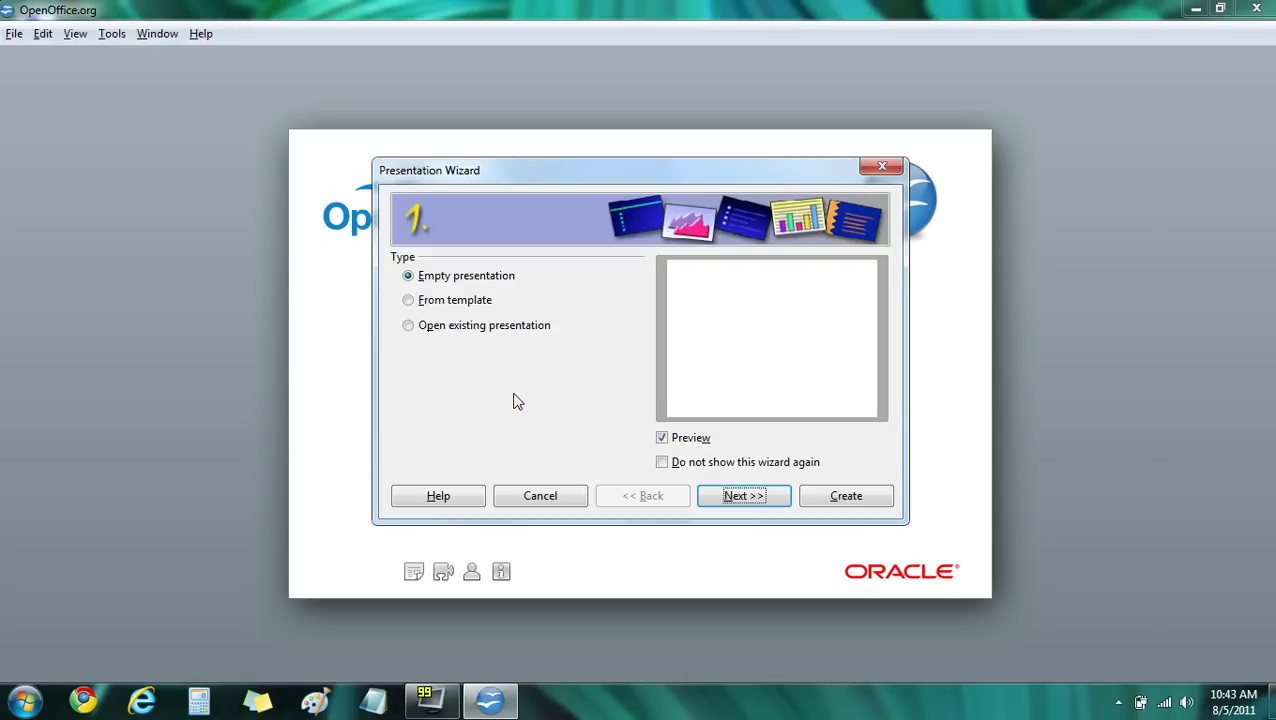
{"action": "left_click", "coordinate": [464, 312]}
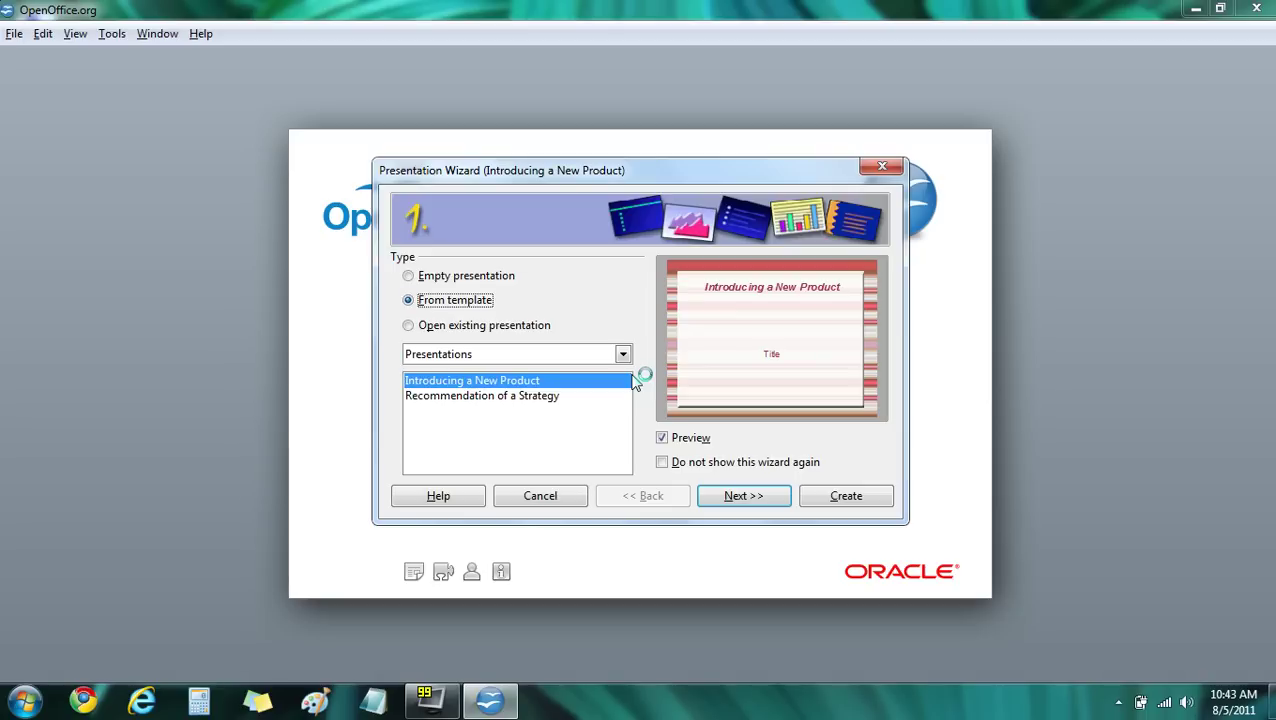
{"action": "left_click", "coordinate": [843, 498]}
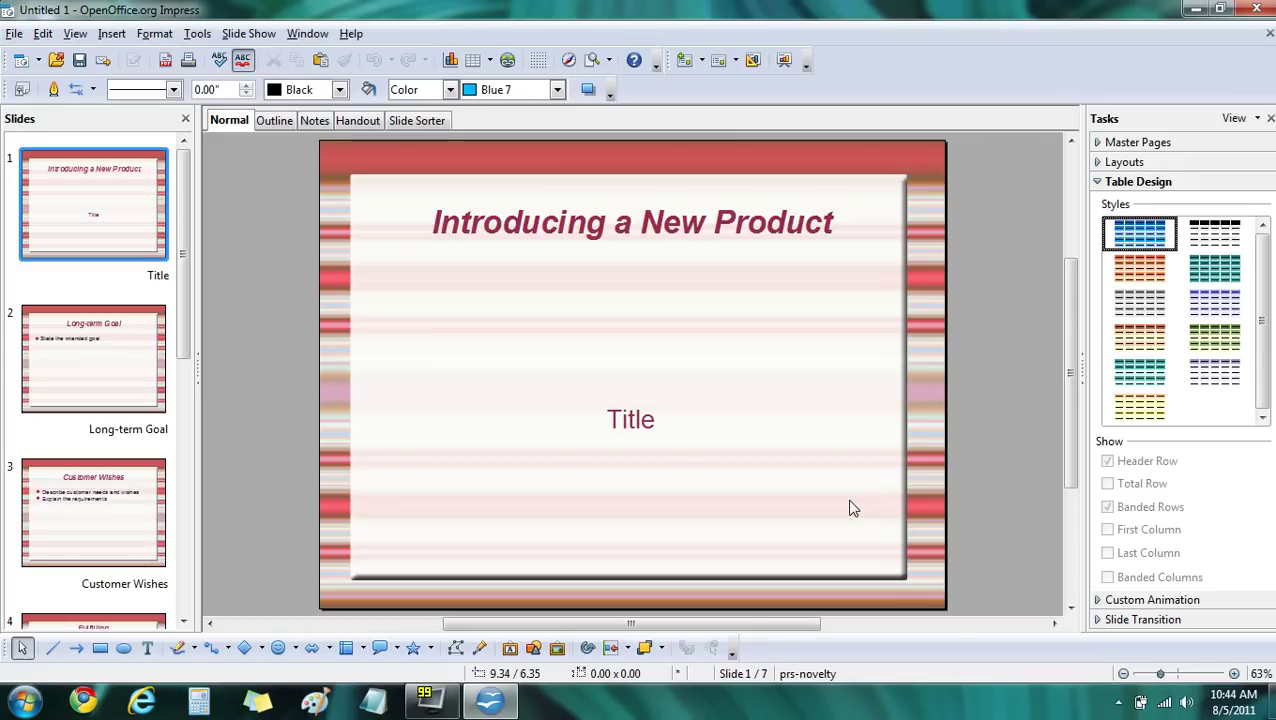
- Close the presentation without saving it and create a new drawing
{"action": "left_click", "coordinate": [1268, 37]}
{"action": "left_click", "coordinate": [640, 376]}
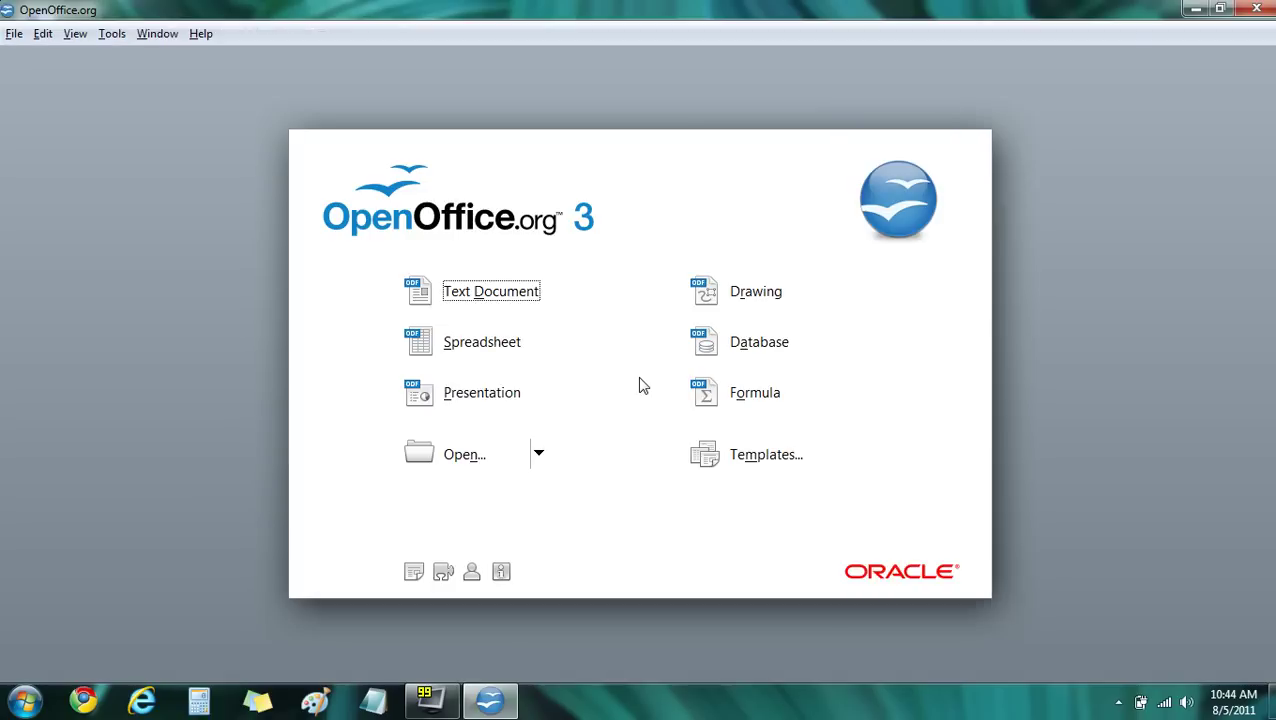
{"action": "left_click", "coordinate": [770, 290]}
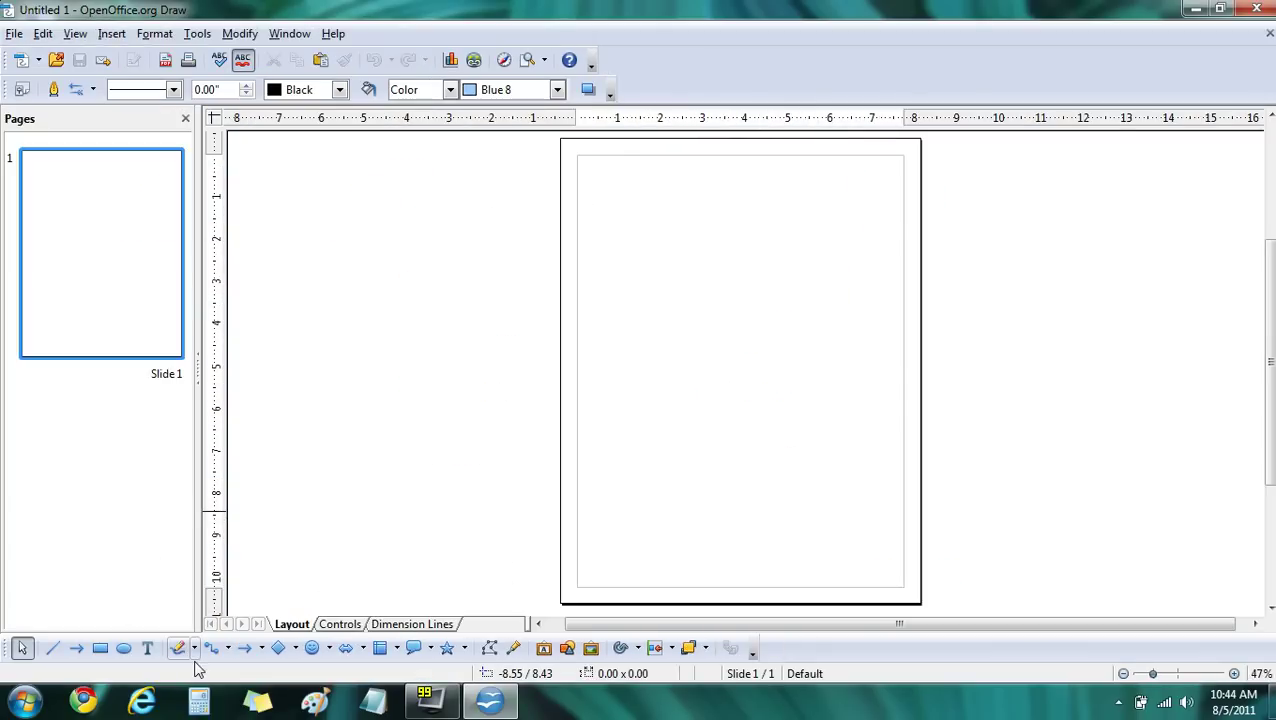
- Draw a freehand curve about 4.21 × 5.08 inches and a diamond about 1.50 × 2.75 inches inside its bend
{"action": "left_click_drag", "start_coordinate": [709, 234], "coordinate": [783, 447]}
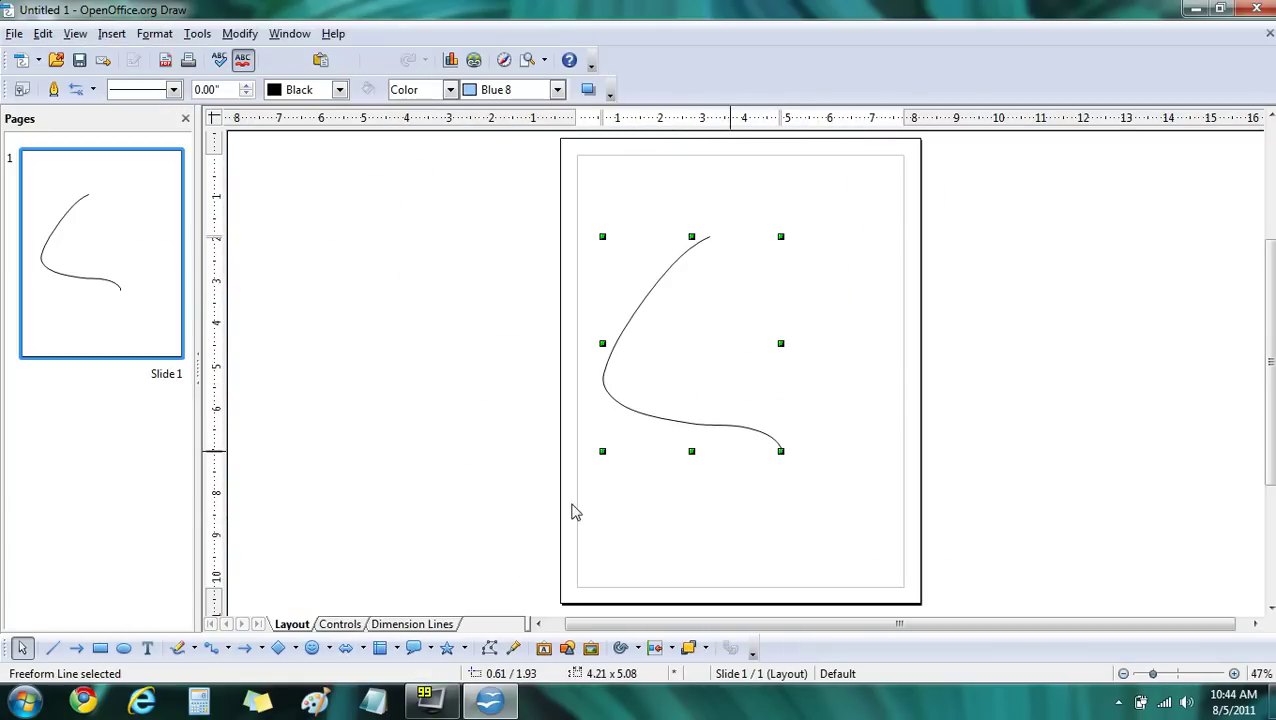
{"action": "left_click", "coordinate": [279, 648]}
{"action": "left_click_drag", "start_coordinate": [672, 313], "coordinate": [736, 429]}
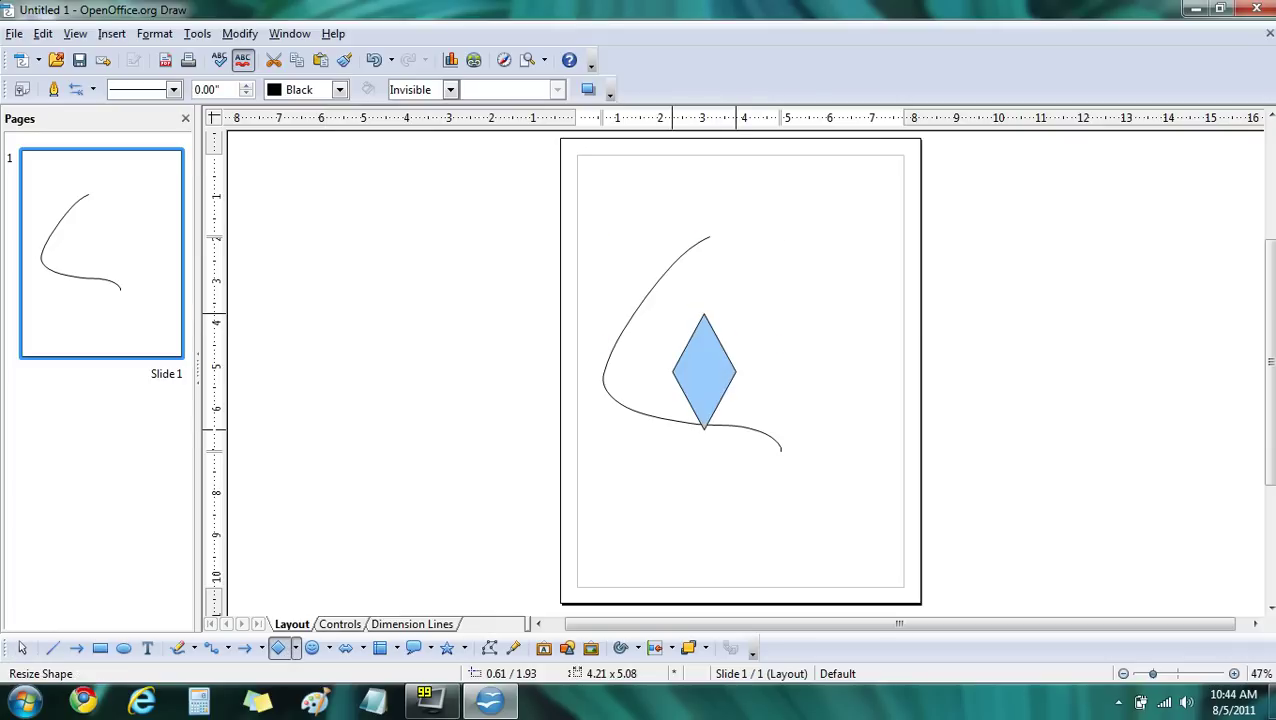
- Draw a stepped vertical connector on the page to the right of the diamond
{"action": "left_click", "coordinate": [214, 650]}
{"action": "left_click_drag", "start_coordinate": [803, 277], "coordinate": [834, 490]}
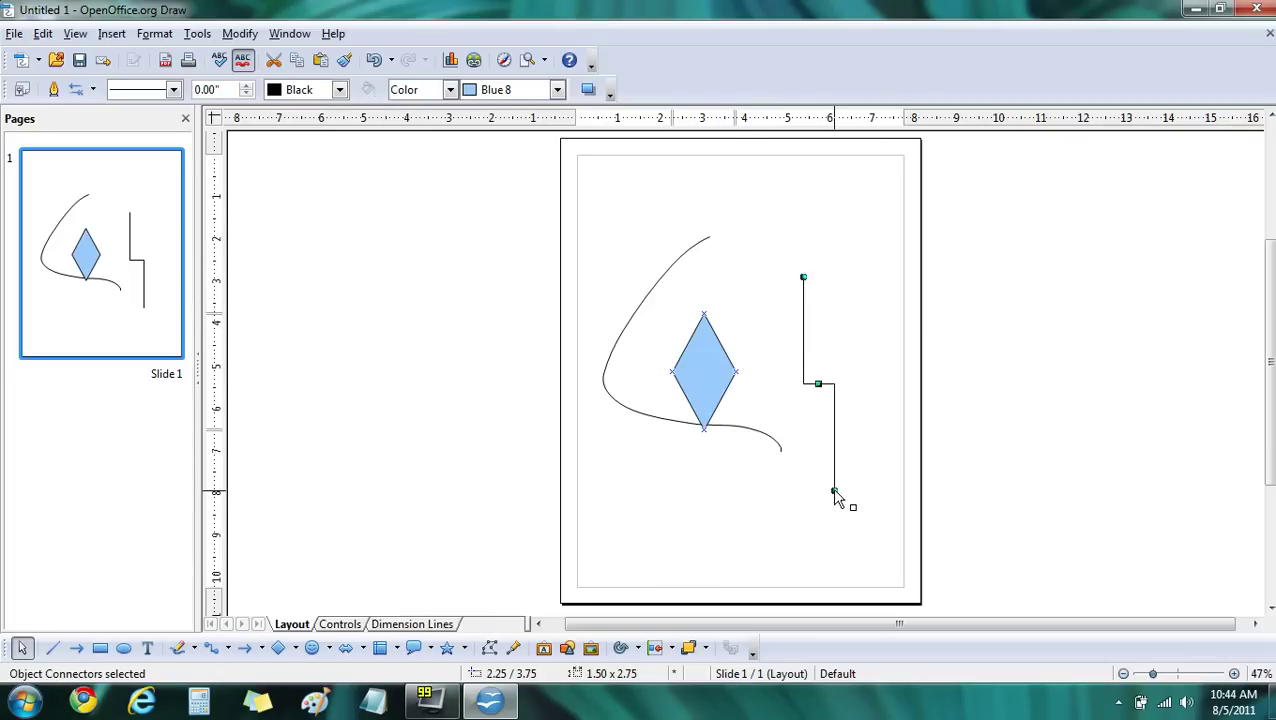
- Draw a connector from the diamond's top corner to the curve's upper end and close the drawing without saving it
{"action": "left_click_drag", "start_coordinate": [704, 314], "coordinate": [708, 236]}
{"action": "key", "text": "ctrl+w"}
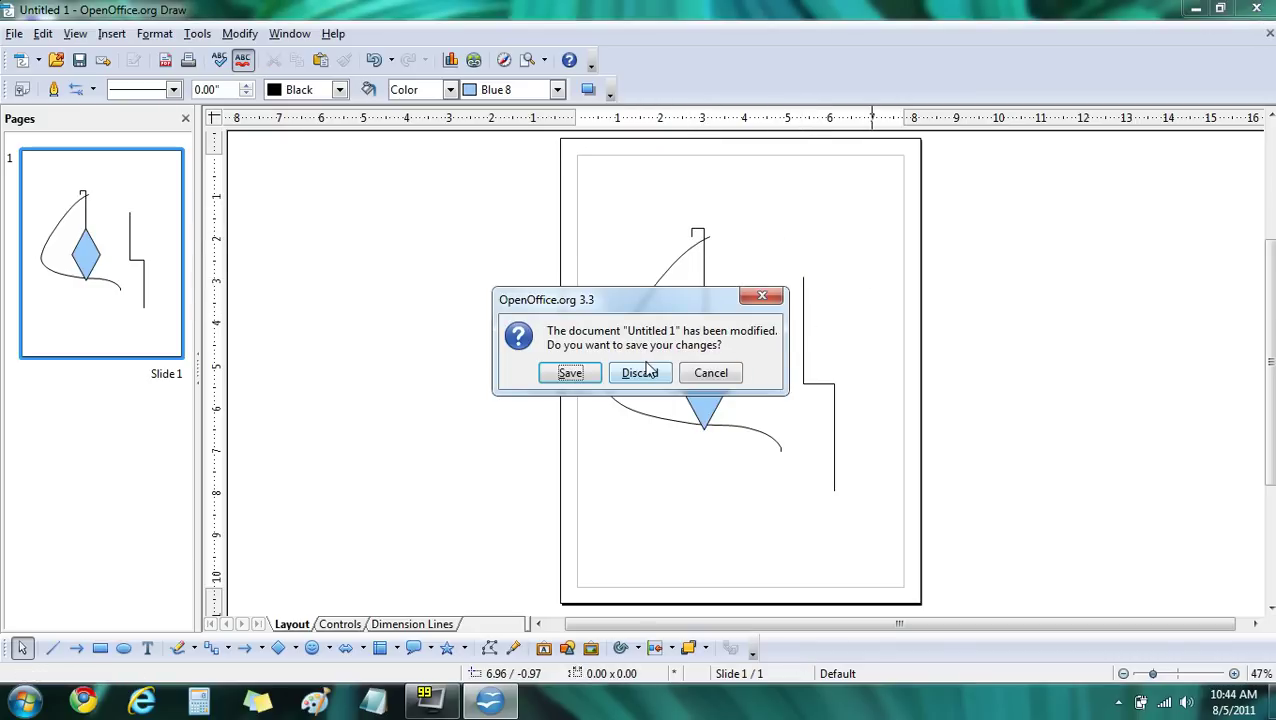
{"action": "left_click", "coordinate": [644, 370]}
- Create a new database named New Database.odb with the wizard's default options, and close it
{"action": "left_click", "coordinate": [755, 361]}
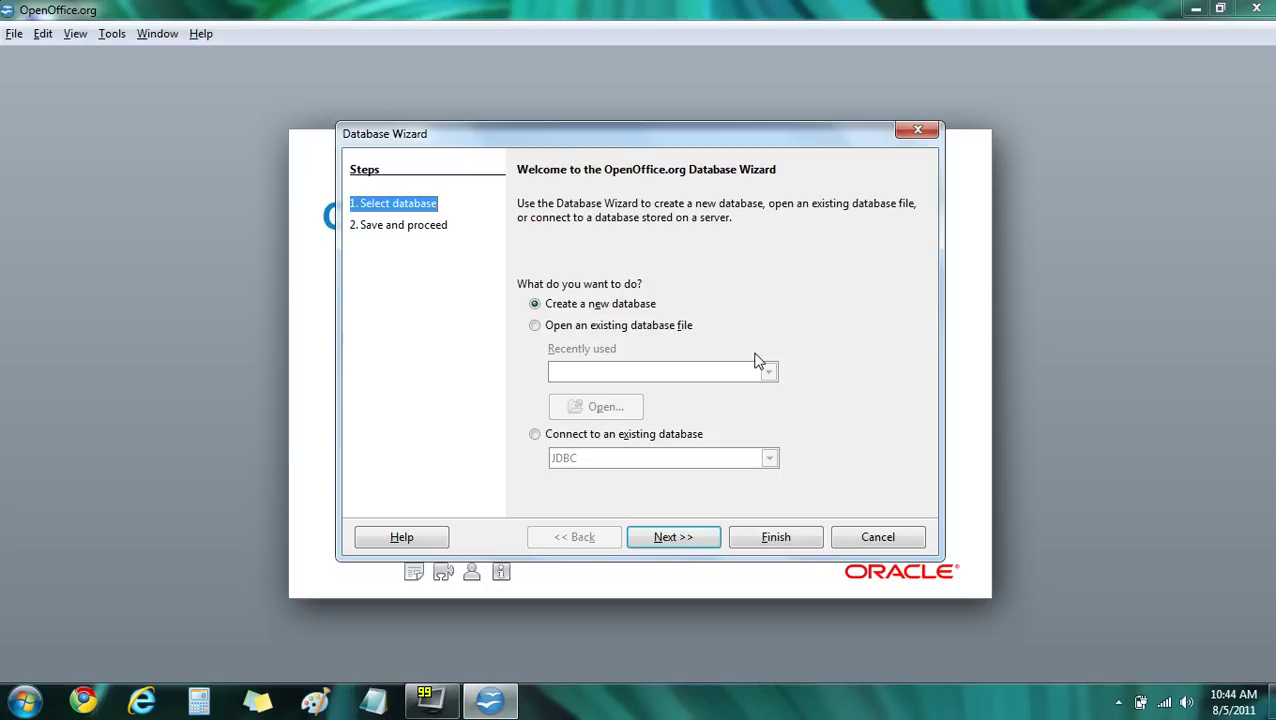
{"action": "left_click", "coordinate": [777, 541]}
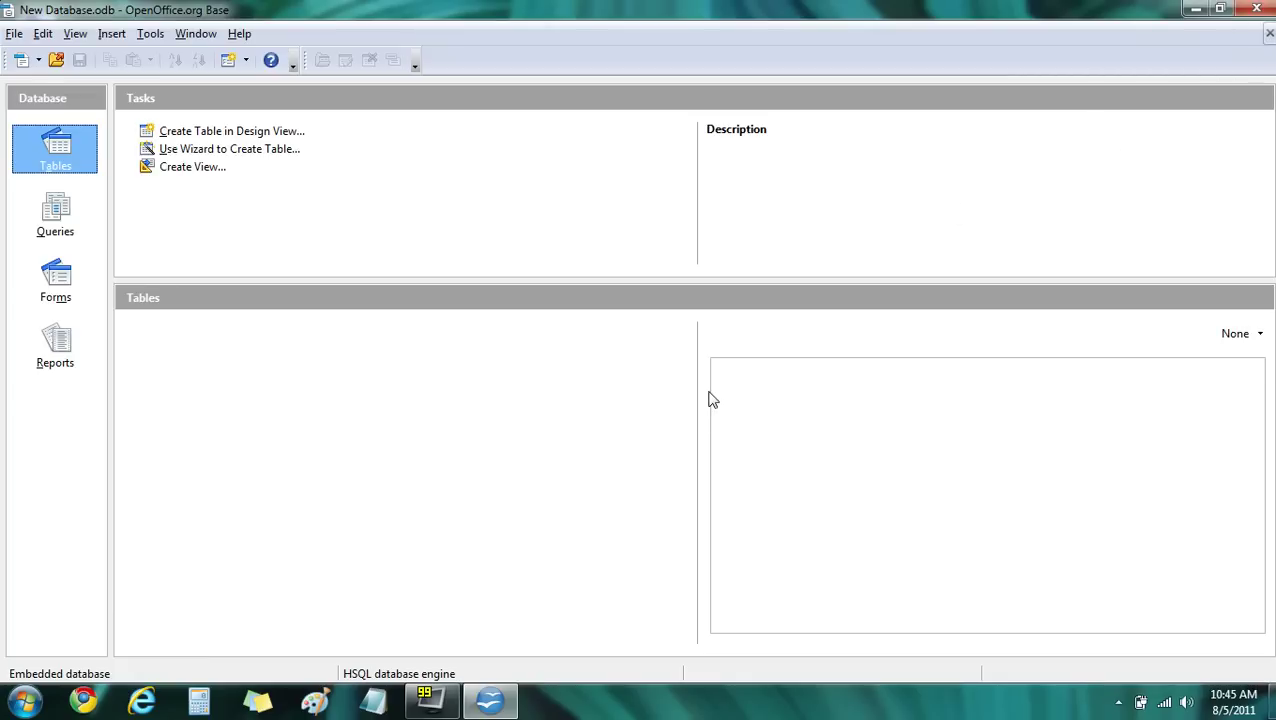
{"action": "key", "text": "ctrl+w"}
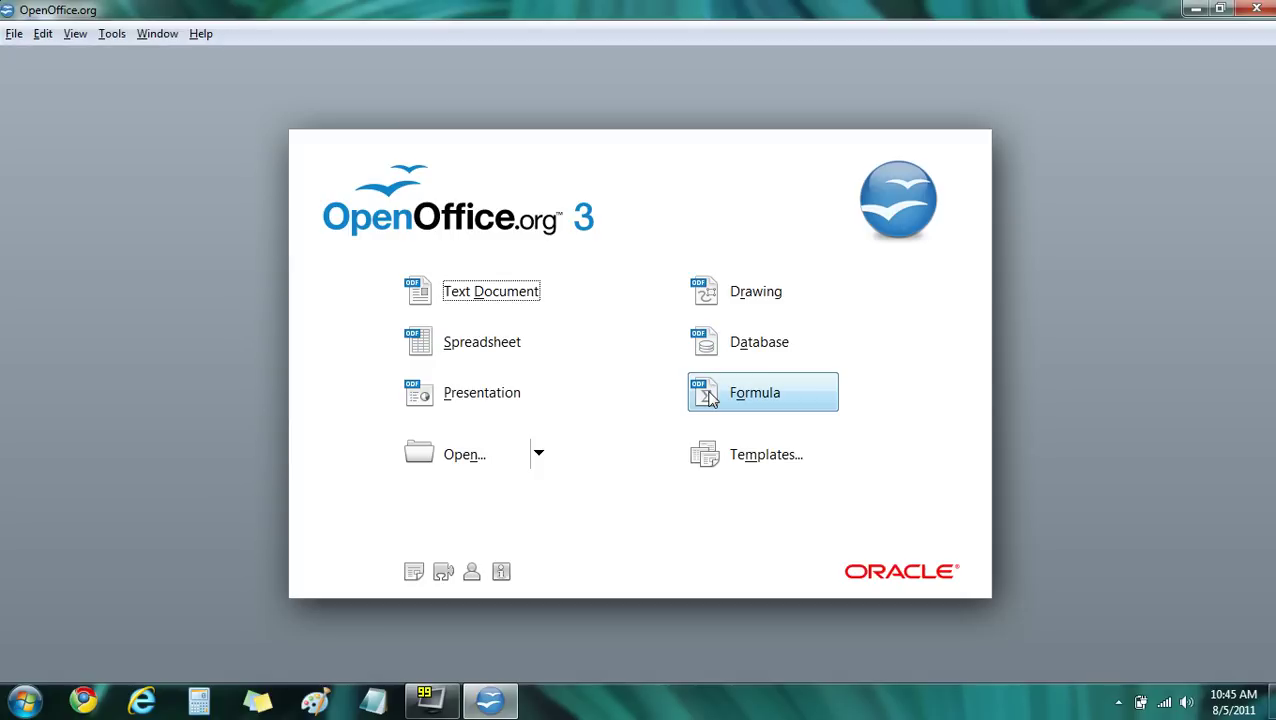
- Create a new formula and enter -b plus-minus the square root of b
{"action": "left_click", "coordinate": [786, 387]}
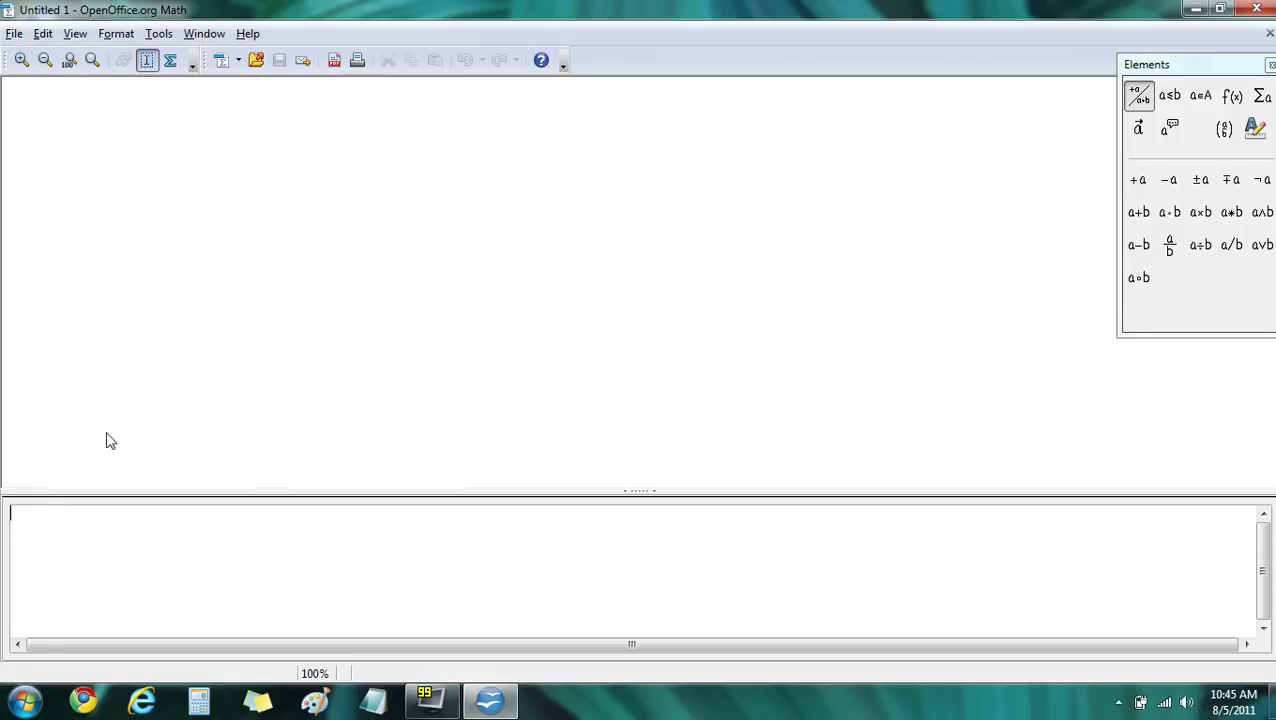
{"action": "type", "text": "-b"}
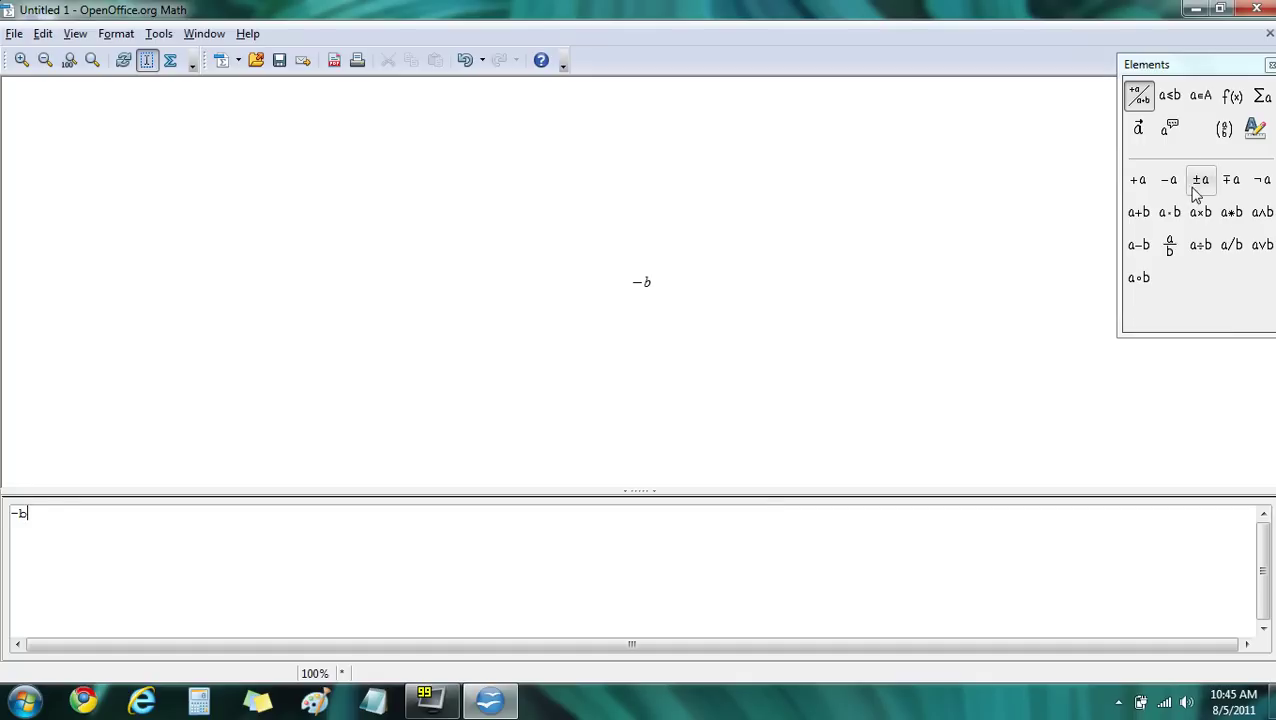
{"action": "left_click", "coordinate": [1196, 184]}
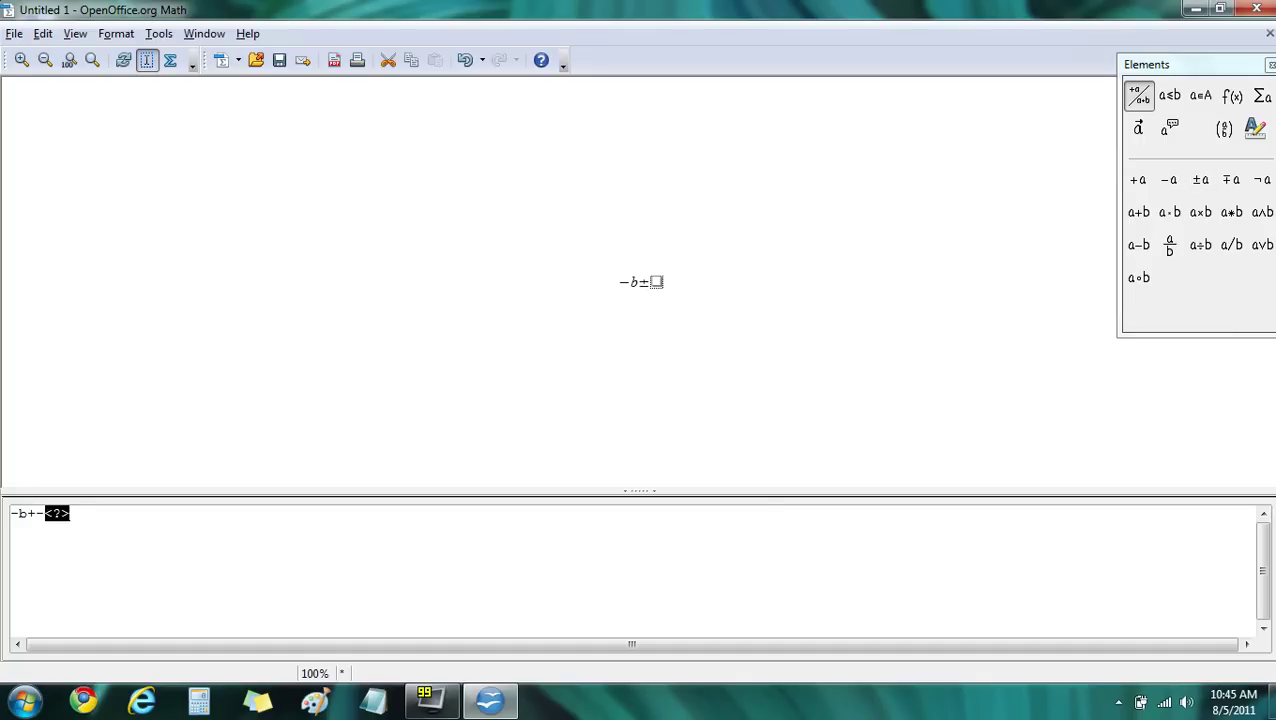
{"action": "left_click", "coordinate": [1200, 95]}
{"action": "left_click", "coordinate": [1232, 95]}
{"action": "left_click", "coordinate": [1260, 213]}
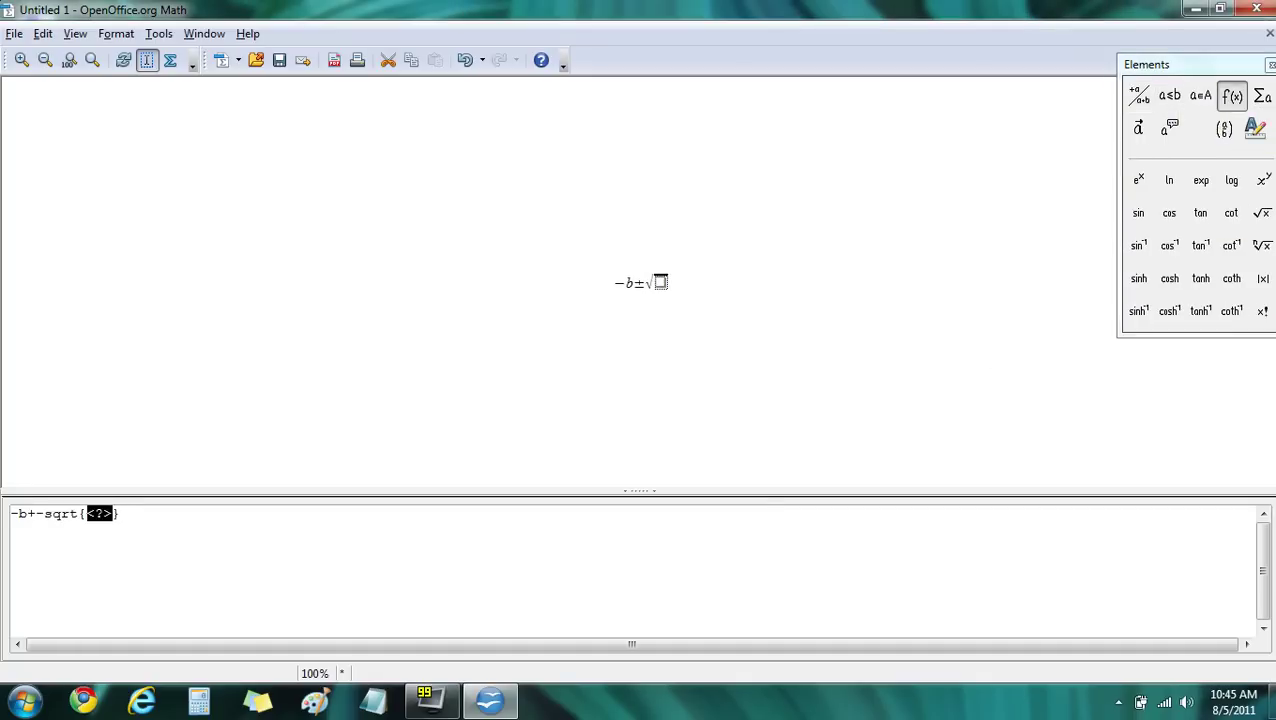
{"action": "type", "text": "b"}
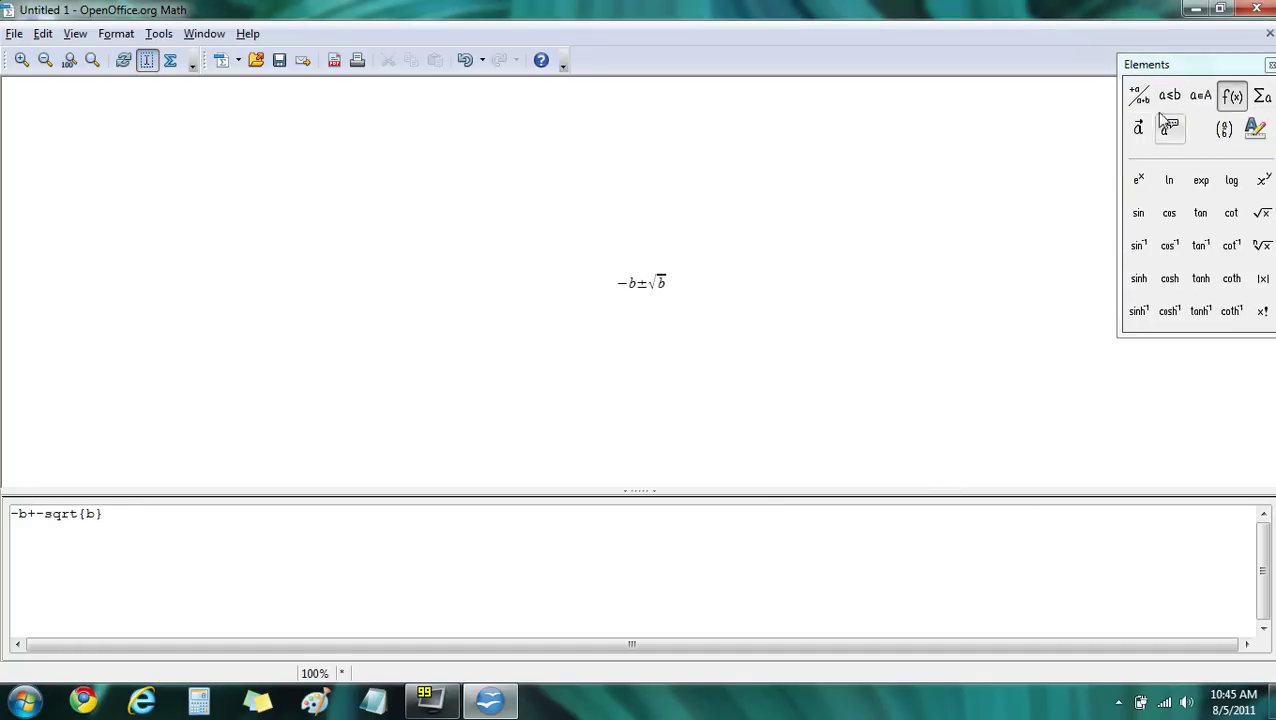
- Insert an e^x exponential function with exponent 2 after the b under the root, and append -4ac to the formula's end
{"action": "left_click", "coordinate": [1138, 96]}
{"action": "left_click", "coordinate": [1234, 96]}
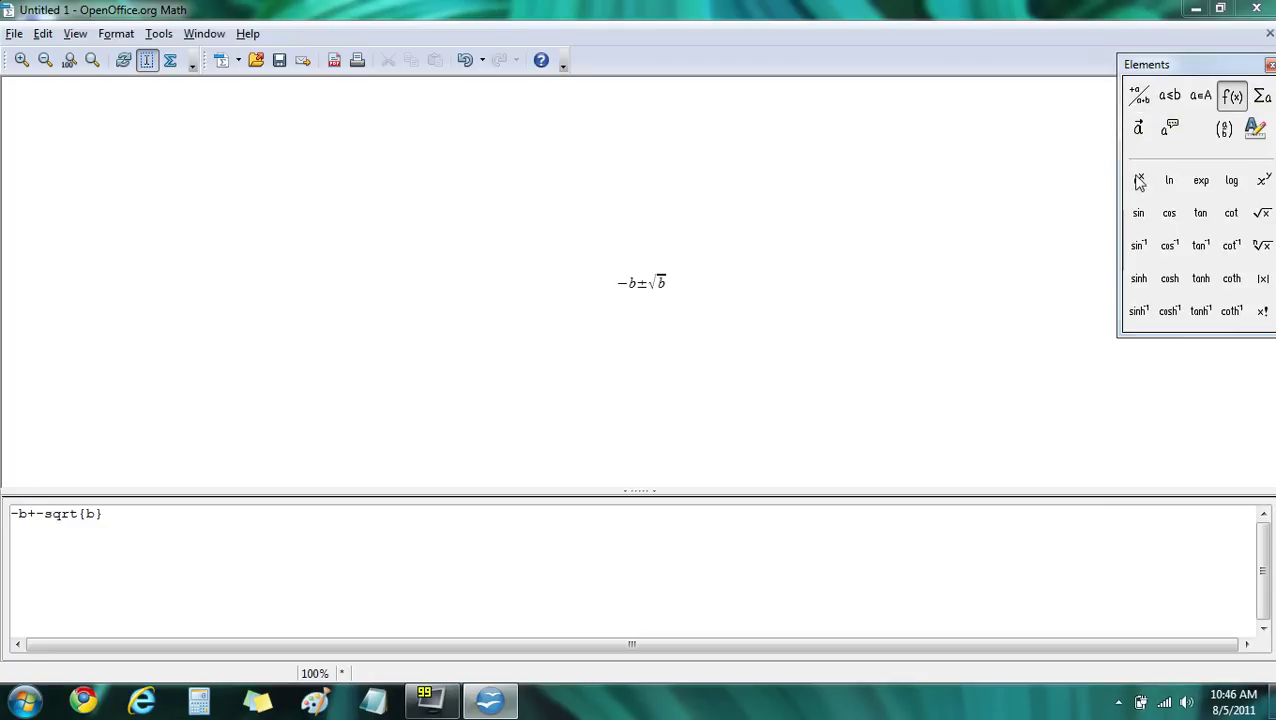
{"action": "left_click", "coordinate": [1138, 180]}
{"action": "type", "text": "2"}
{"action": "key", "text": "End"}
{"action": "type", "text": "-4ac"}
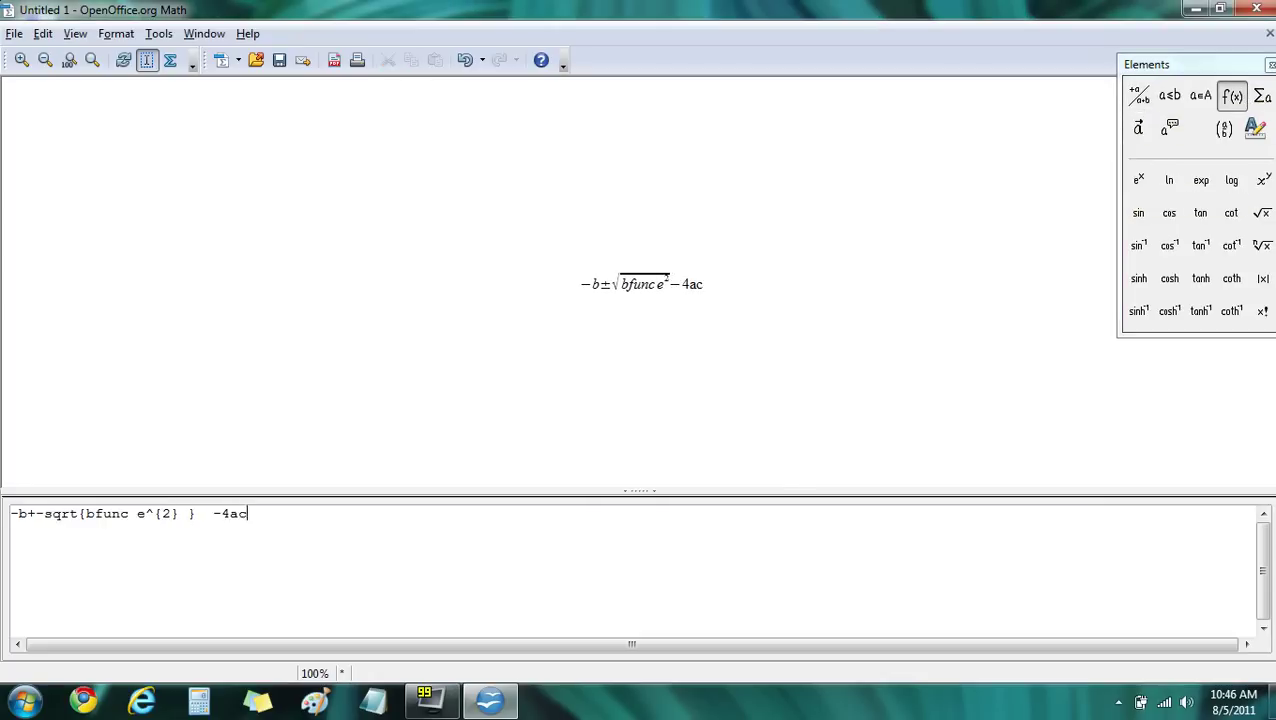
- Add a fraction after the expression and set its denominator to 2a
{"action": "left_click", "coordinate": [1138, 96]}
{"action": "left_click", "coordinate": [1169, 245]}
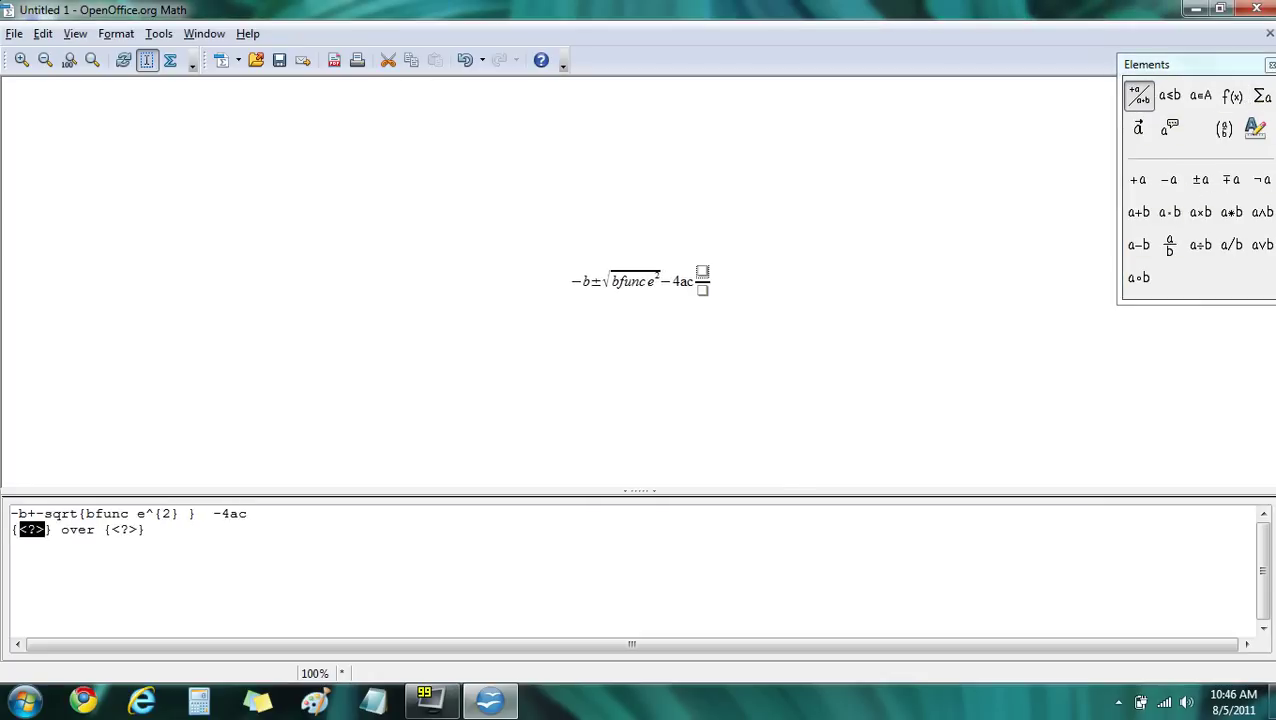
{"action": "key", "text": "End"}
{"action": "key", "text": "Left"}
{"action": "key", "text": "BackSpace"}
{"action": "key", "text": "BackSpace"}
{"action": "key", "text": "BackSpace"}
{"action": "type", "text": "2a"}
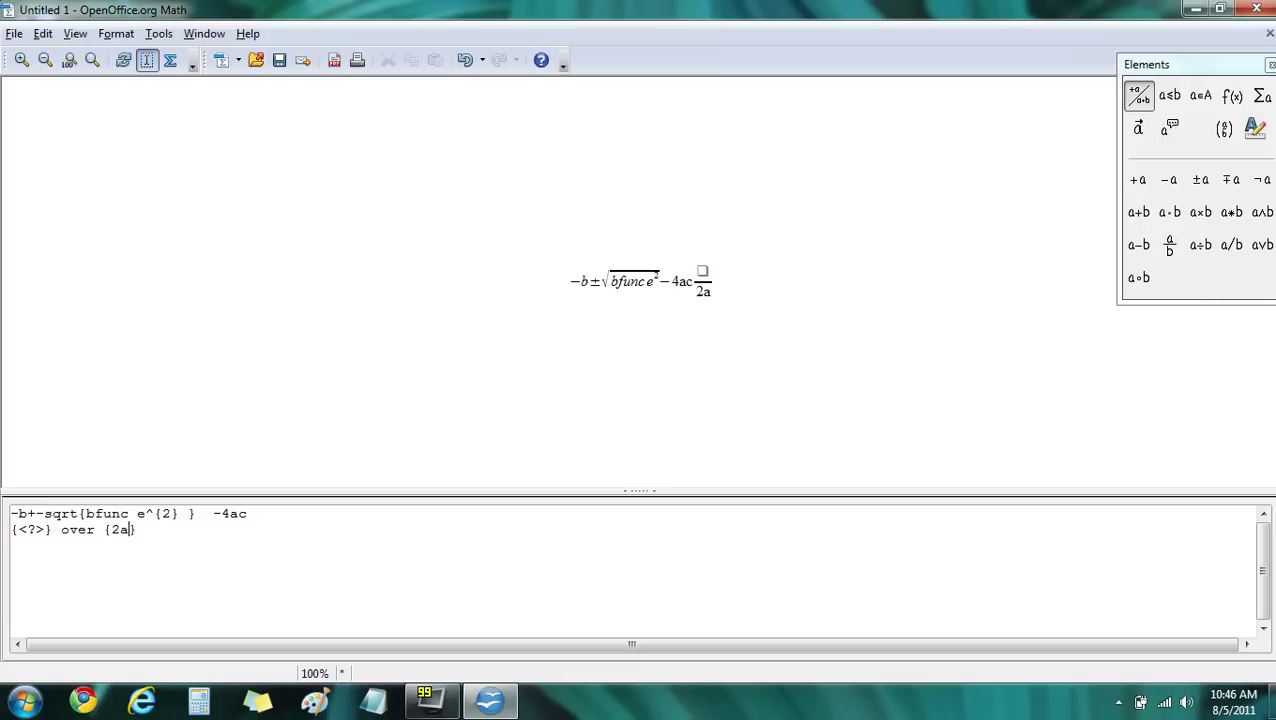
- Move the whole first-line expression into the fraction's numerator in place of the placeholder, and remove the empty line
{"action": "key", "text": "Up"}
{"action": "key", "text": "End"}
{"action": "key", "text": "shift+Home"}
{"action": "key", "text": "ctrl+x"}
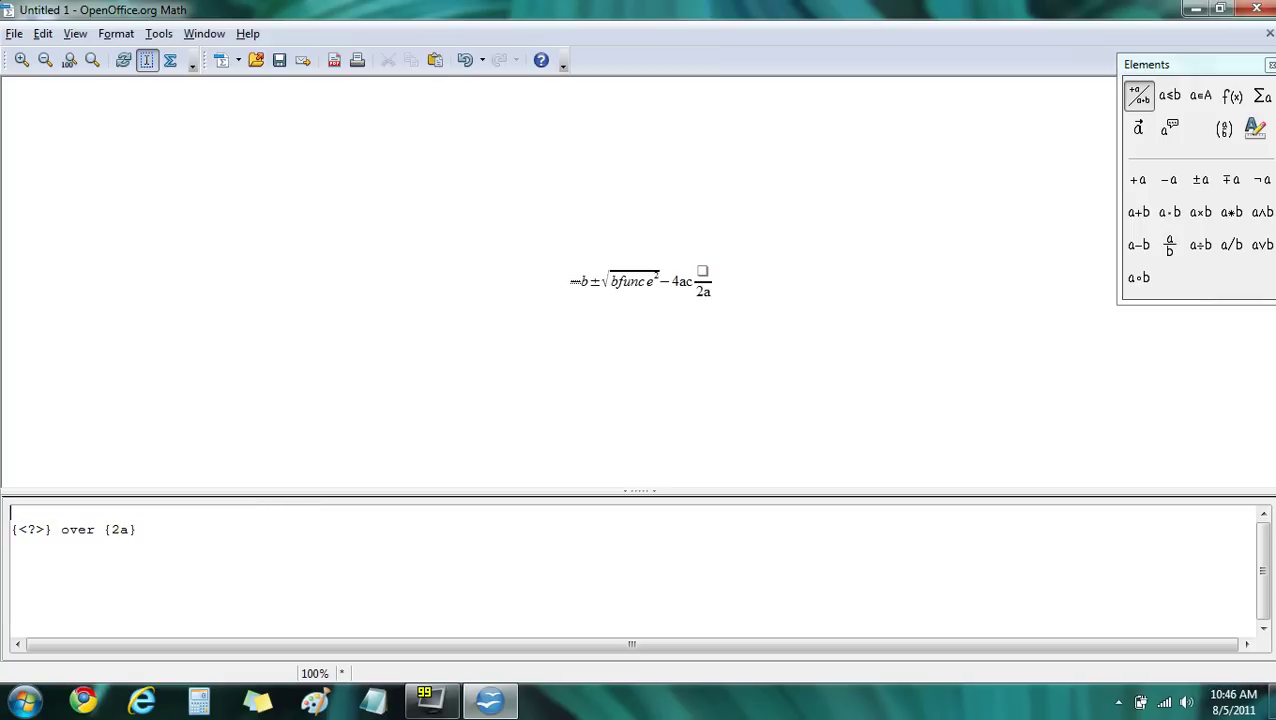
{"action": "key", "text": "Down"}
{"action": "key", "text": "Right"}
{"action": "key", "text": "Right"}
{"action": "key", "text": "Right"}
{"action": "key", "text": "Right"}
{"action": "key", "text": "BackSpace"}
{"action": "key", "text": "BackSpace"}
{"action": "key", "text": "BackSpace"}
{"action": "key", "text": "ctrl+v"}
{"action": "key", "text": "Home"}
{"action": "key", "text": "BackSpace"}
- Delete "func e" inside the square root so that the term reads b^{2}
{"action": "key", "text": "Delete"}
{"action": "key", "text": "Delete"}
{"action": "key", "text": "Delete"}
{"action": "key", "text": "Delete"}
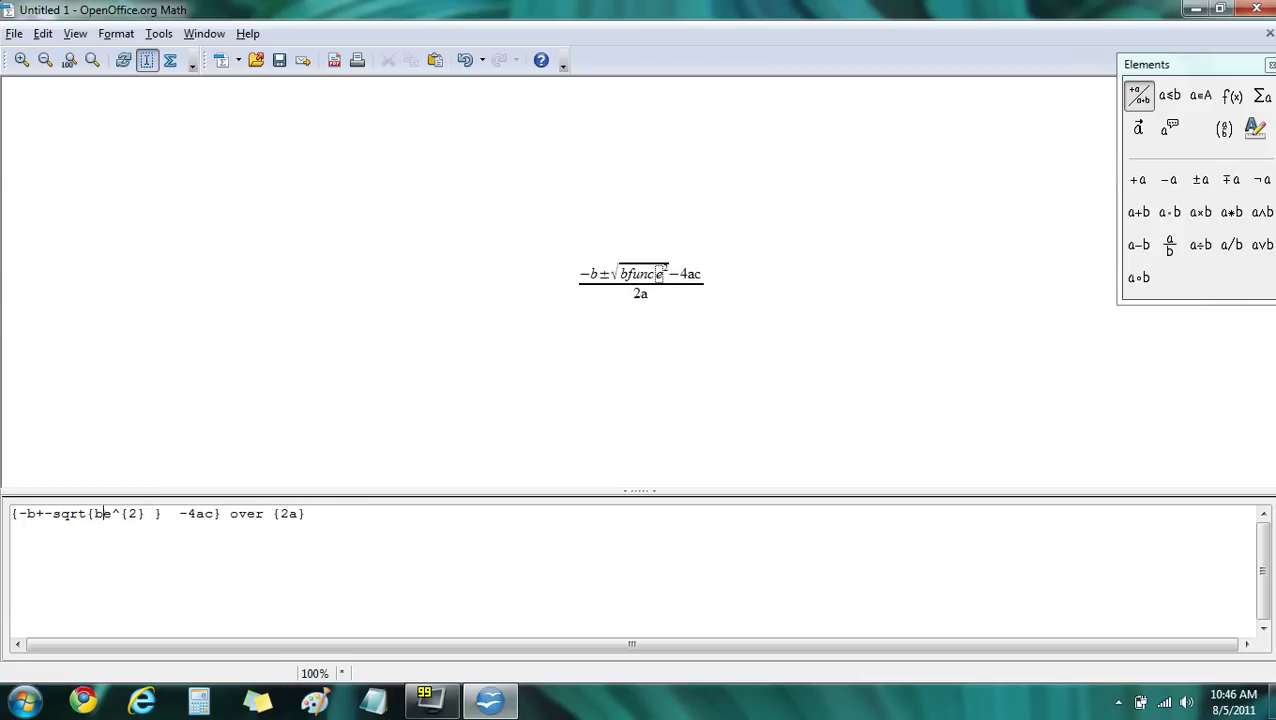
{"action": "key", "text": "Delete"}
{"action": "key", "text": "Delete"}
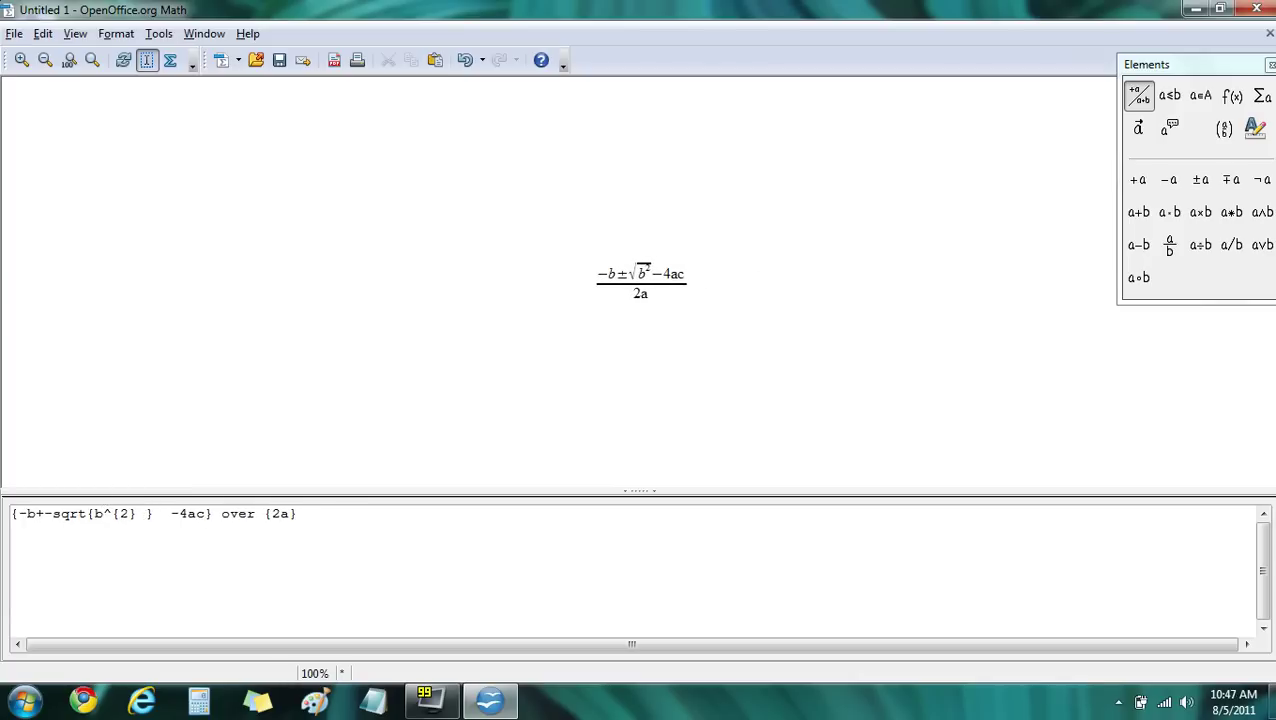
- Move the square root's closing brace behind -4ac so that the root covers b^{2} -4ac
{"action": "key", "text": "Right"}
{"action": "key", "text": "Right"}
{"action": "key", "text": "Right"}
{"action": "key", "text": "Right"}
{"action": "key", "text": "Right"}
{"action": "key", "text": "Delete"}
{"action": "key", "text": "Right"}
{"action": "key", "text": "Right"}
{"action": "key", "text": "Right"}
{"action": "key", "text": "Right"}
{"action": "key", "text": "Right"}
{"action": "key", "text": "Right"}
{"action": "type", "text": "}"}
{"action": "key", "text": "End"}
- Close the formula without saving it and exit OpenOffice.org
{"action": "left_click", "coordinate": [1270, 33]}
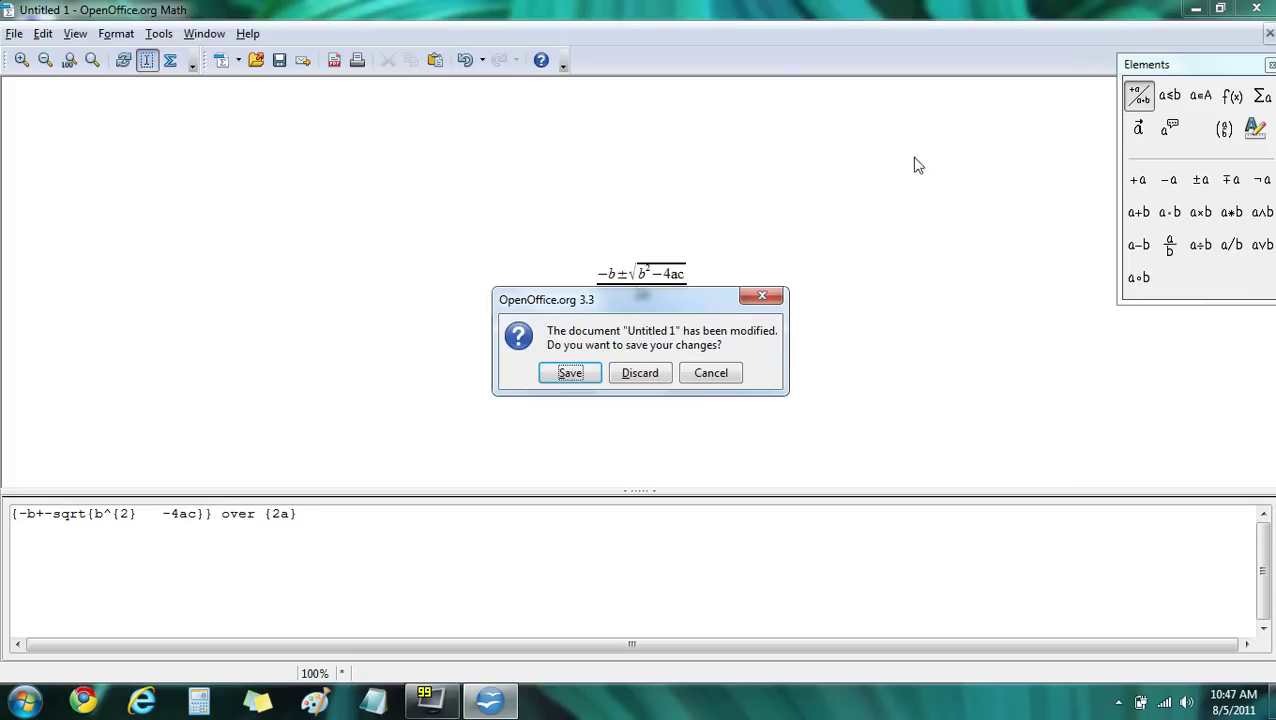
{"action": "left_click", "coordinate": [628, 374]}
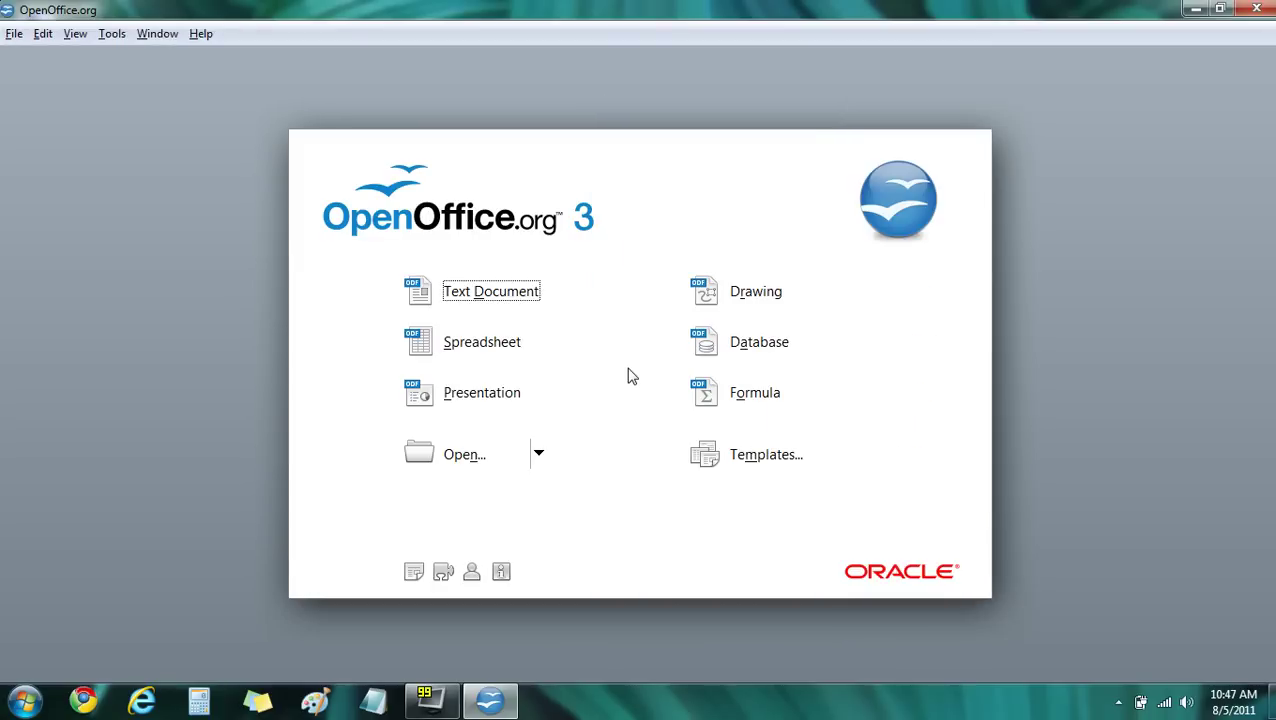
{"action": "left_click", "coordinate": [540, 455]}
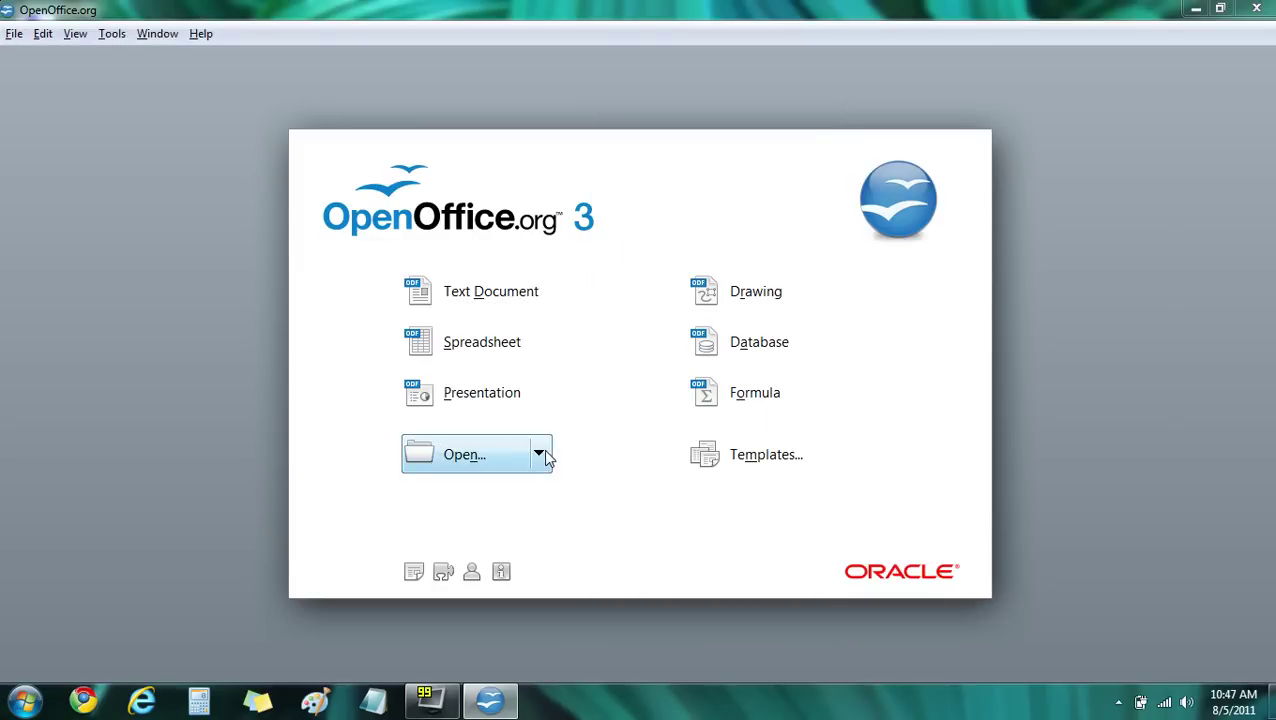
{"action": "left_click", "coordinate": [561, 469]}
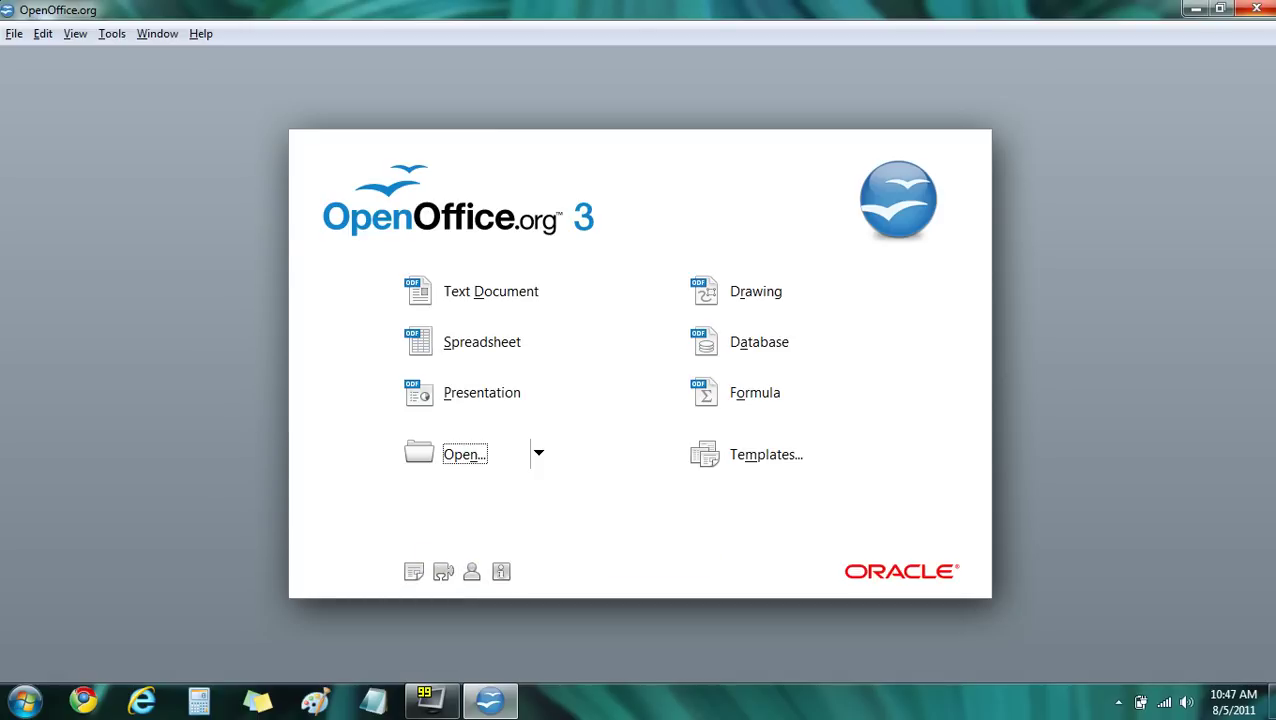
{"action": "left_click", "coordinate": [1256, 8]}
- Examine the individual applications in the OpenOffice.org 3.3 folder of Windows' installed programs list
{"action": "left_click", "coordinate": [24, 701]}
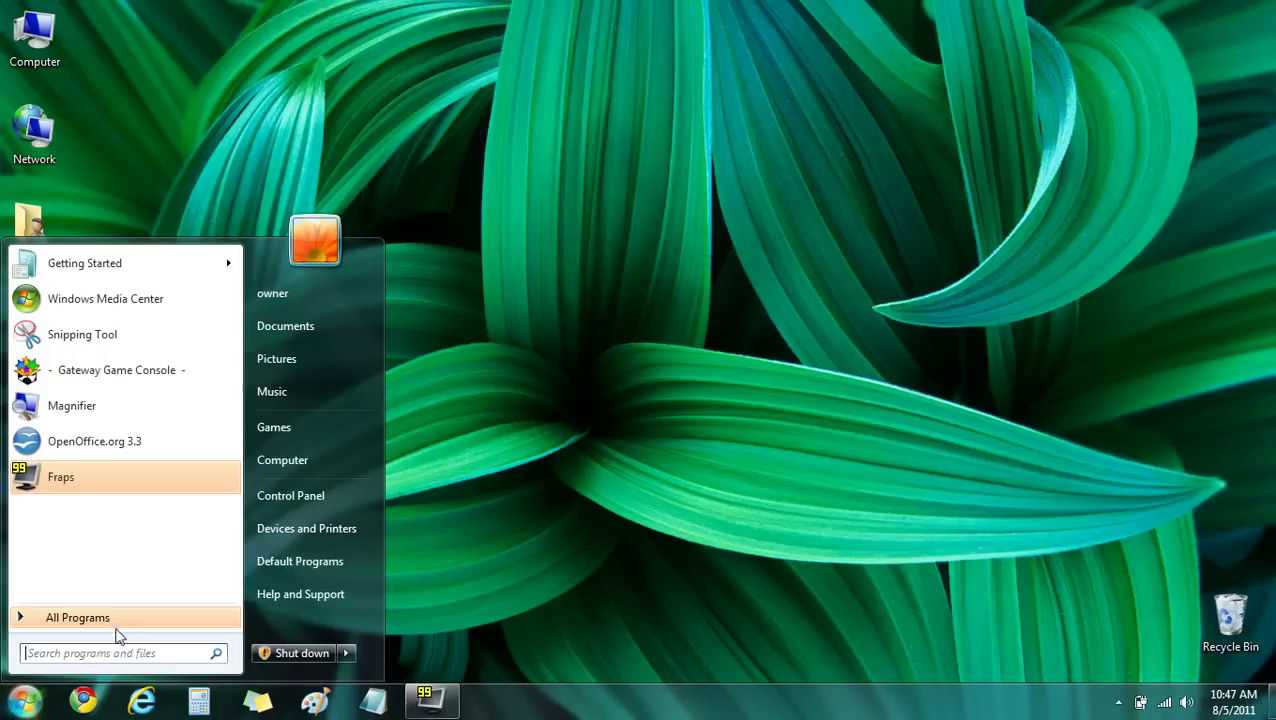
{"action": "left_click", "coordinate": [115, 620]}
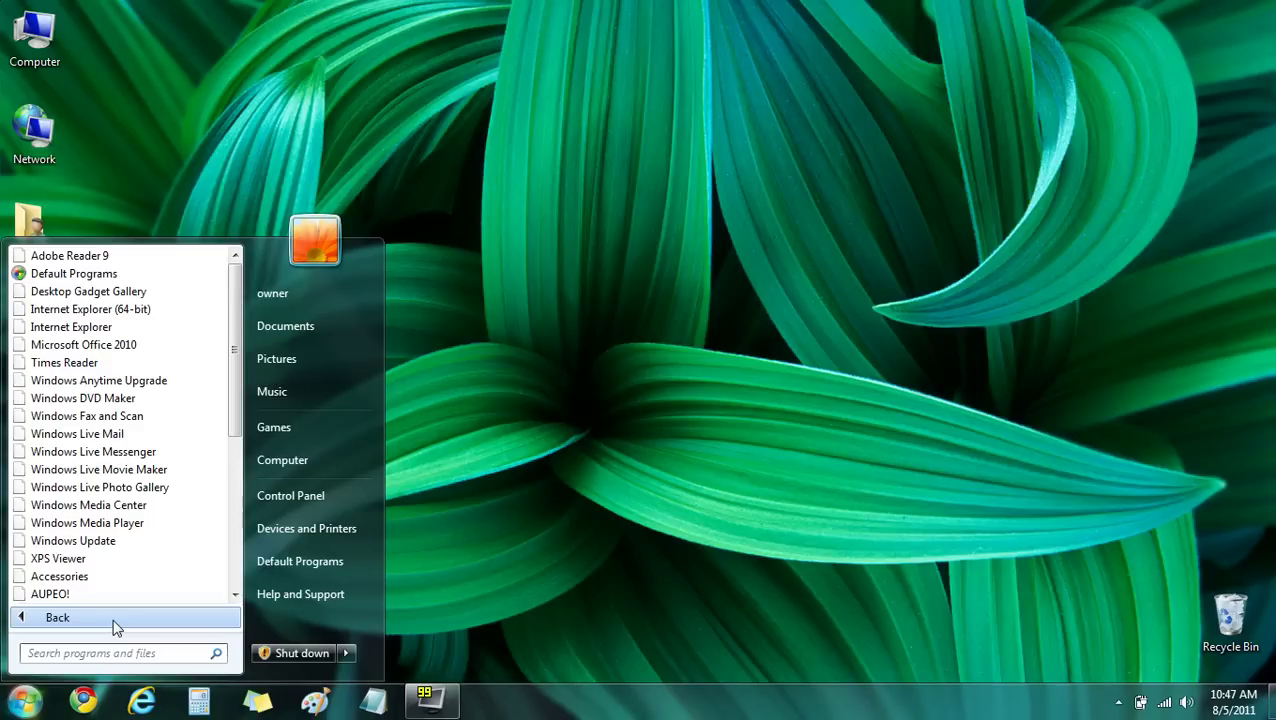
{"action": "scroll", "coordinate": [231, 503], "scroll_direction": "down", "scroll_amount": 5}
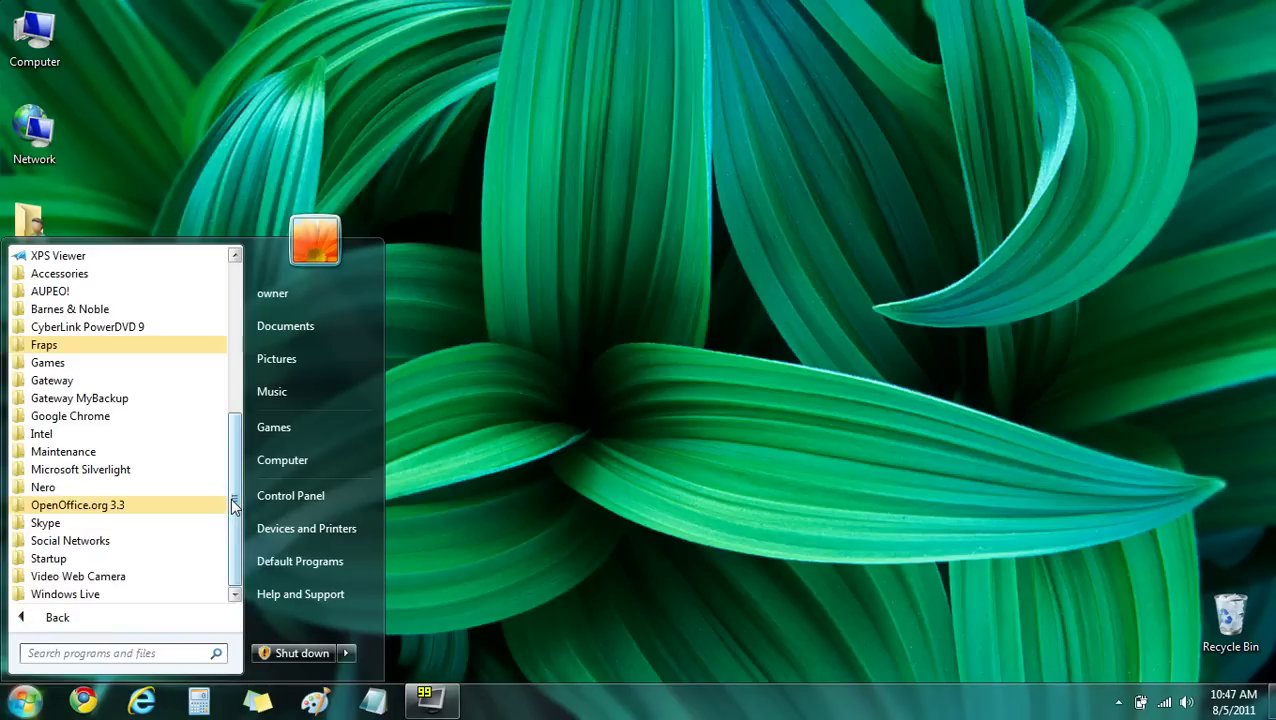
{"action": "left_click", "coordinate": [120, 507]}
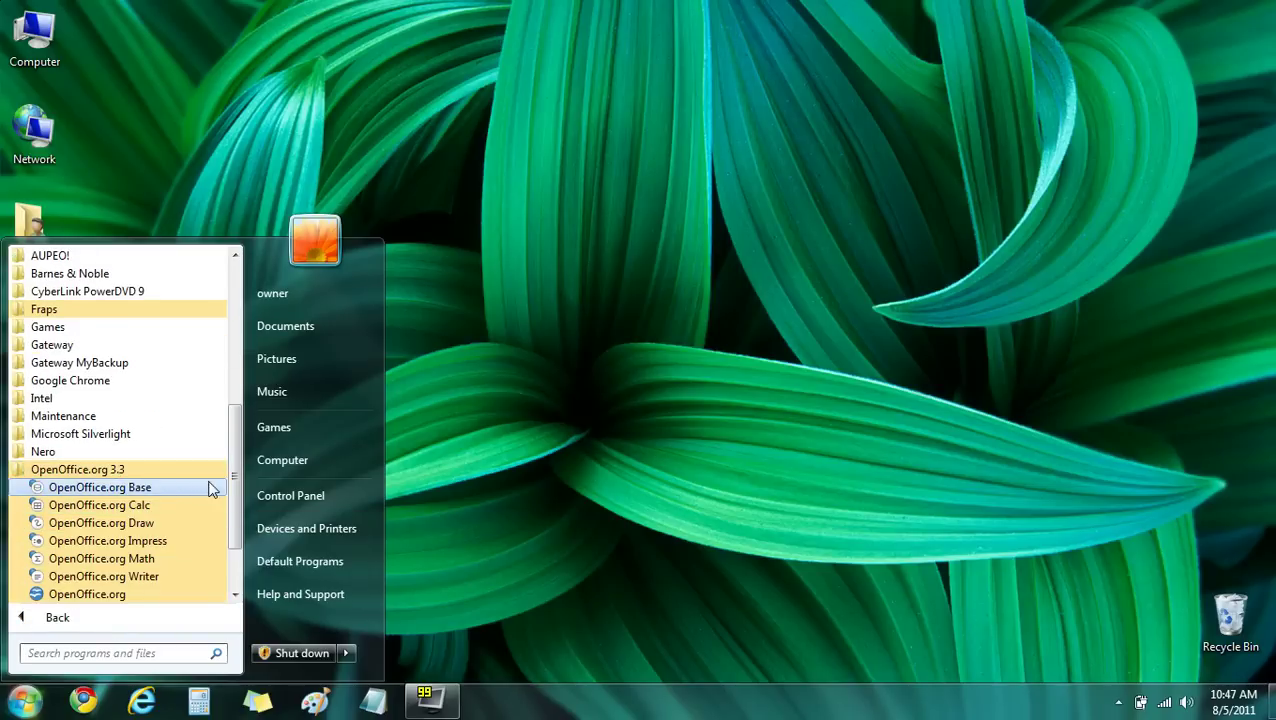
{"action": "left_click_drag", "start_coordinate": [239, 478], "coordinate": [235, 512]}
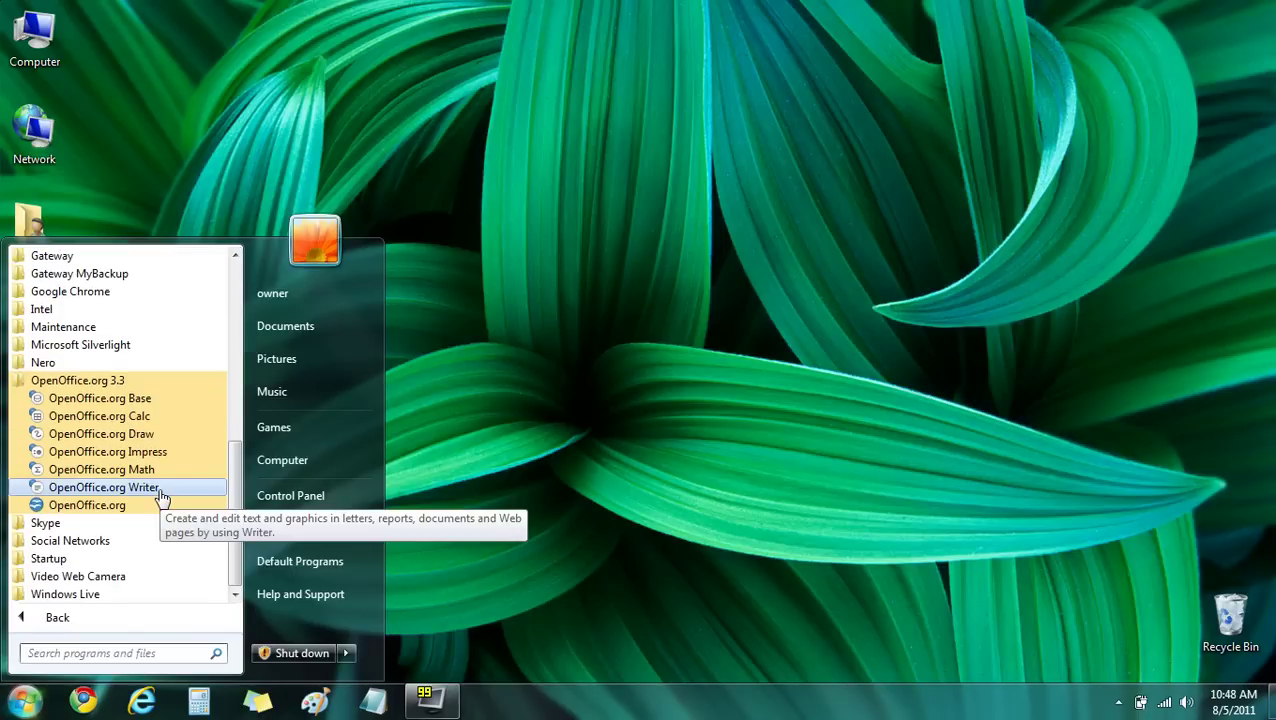